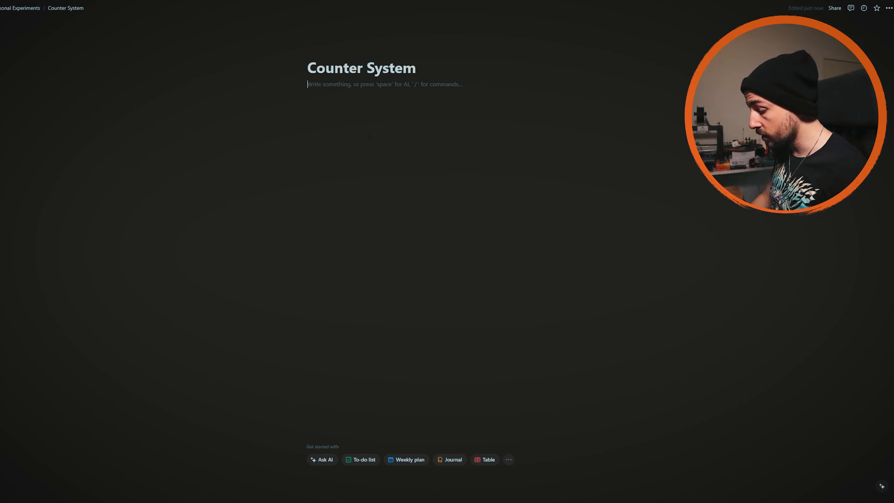
- Insert two inline databases on the Counter System page, titled Main and Counter
{"action": "type", "text": "/data"}
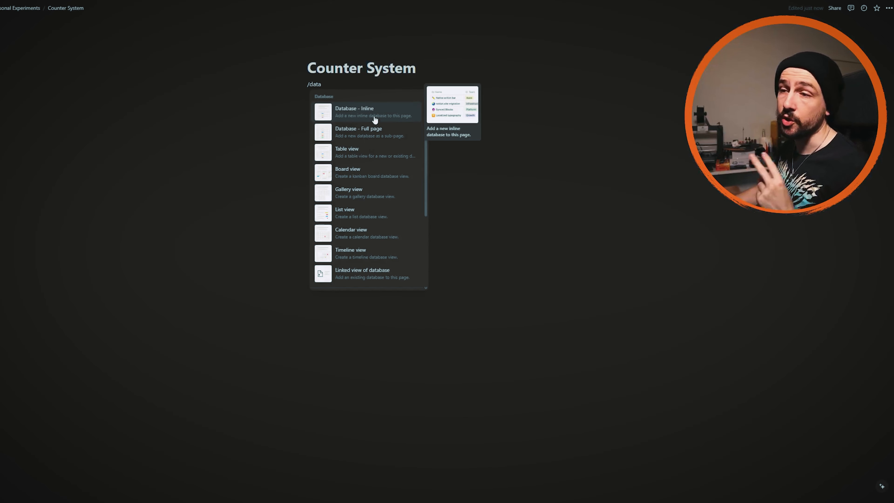
{"action": "left_click", "coordinate": [374, 118]}
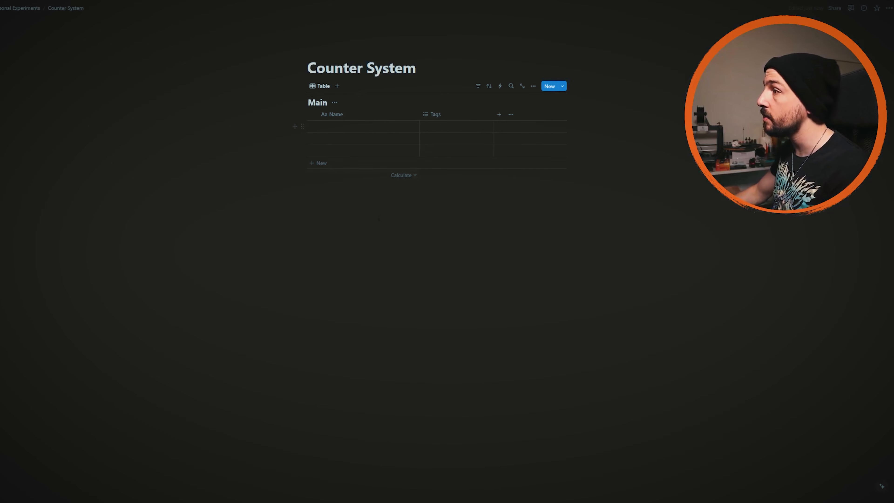
{"action": "type", "text": "/data"}
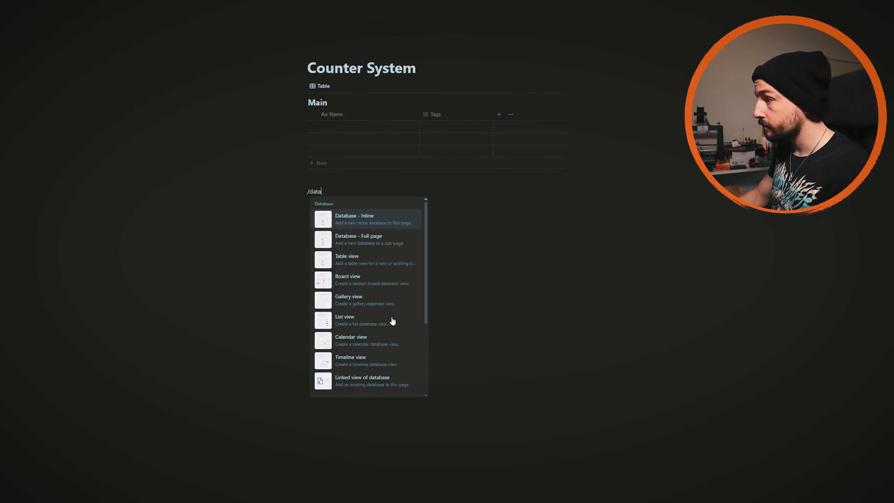
{"action": "left_click", "coordinate": [366, 227]}
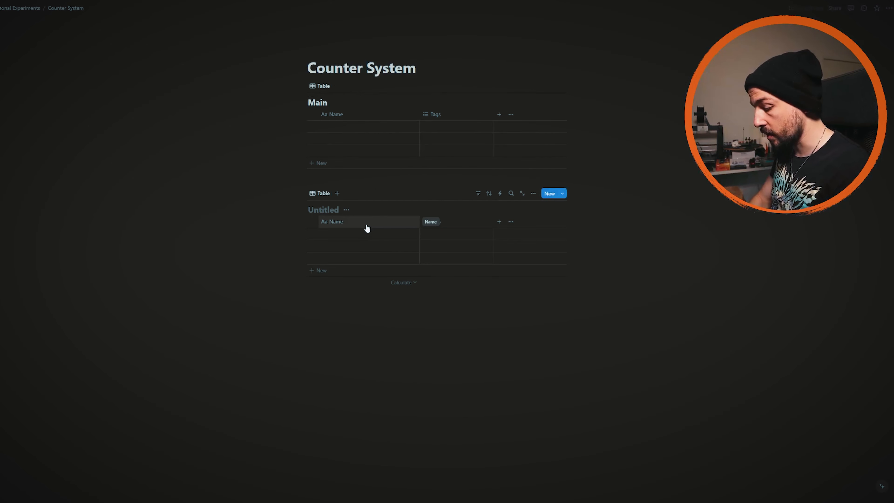
{"action": "type", "text": "Counter"}
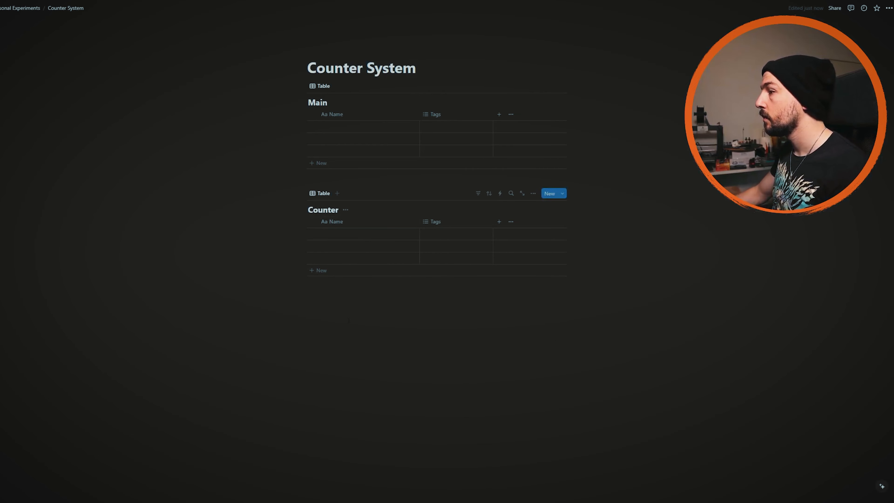
- Delete the Tags property from both the Counter and Main databases
{"action": "left_click_drag", "start_coordinate": [553, 355], "coordinate": [465, 310]}
{"action": "left_click", "coordinate": [457, 221]}
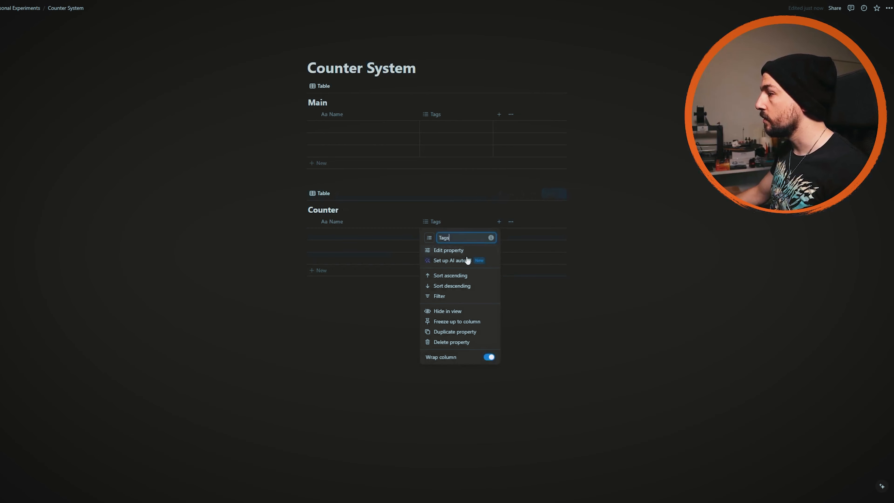
{"action": "left_click", "coordinate": [443, 341]}
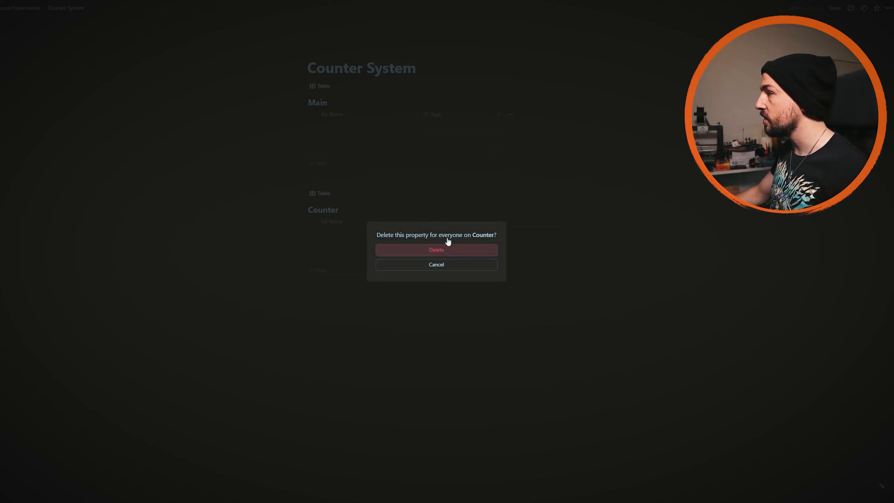
{"action": "left_click", "coordinate": [446, 248]}
{"action": "left_click", "coordinate": [445, 118]}
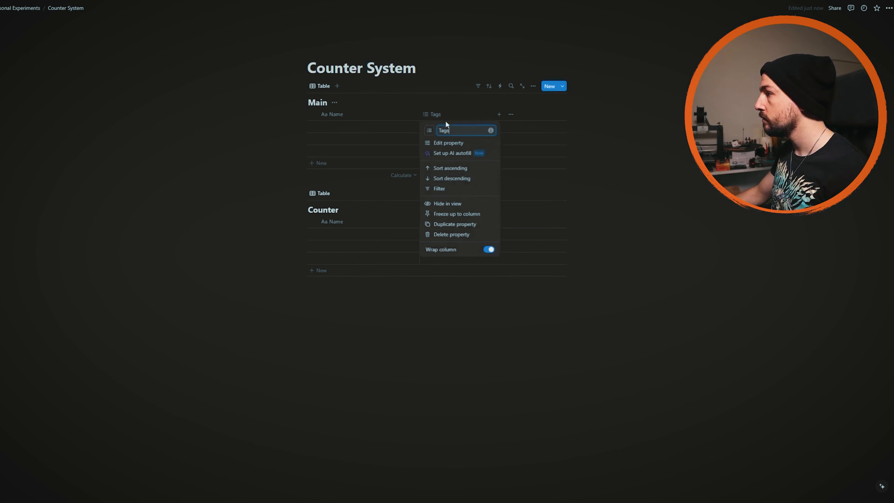
{"action": "left_click", "coordinate": [446, 234]}
{"action": "left_click", "coordinate": [439, 256]}
{"action": "left_click_drag", "start_coordinate": [225, 234], "coordinate": [393, 264]}
{"action": "key", "text": "Delete"}
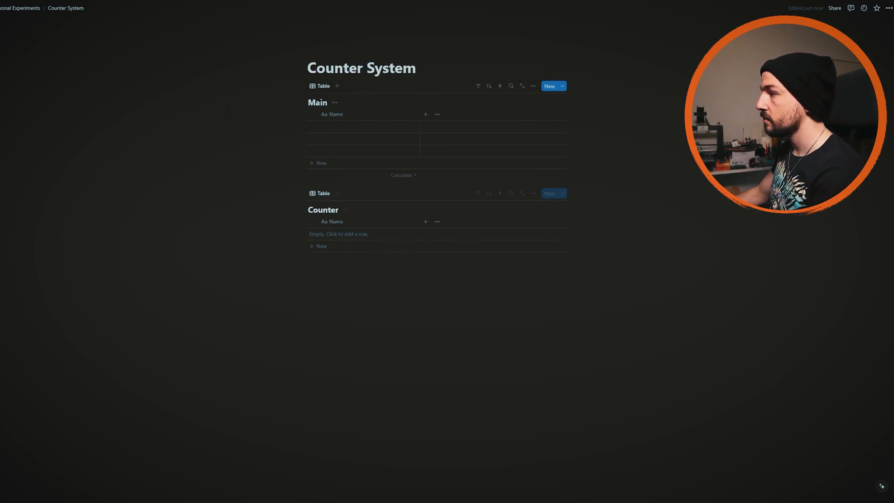
{"action": "mouse_move", "coordinate": [276, 128]}
{"action": "left_mouse_down"}
{"action": "mouse_move", "coordinate": [386, 154]}
{"action": "mouse_move", "coordinate": [269, 128]}
{"action": "left_mouse_up"}
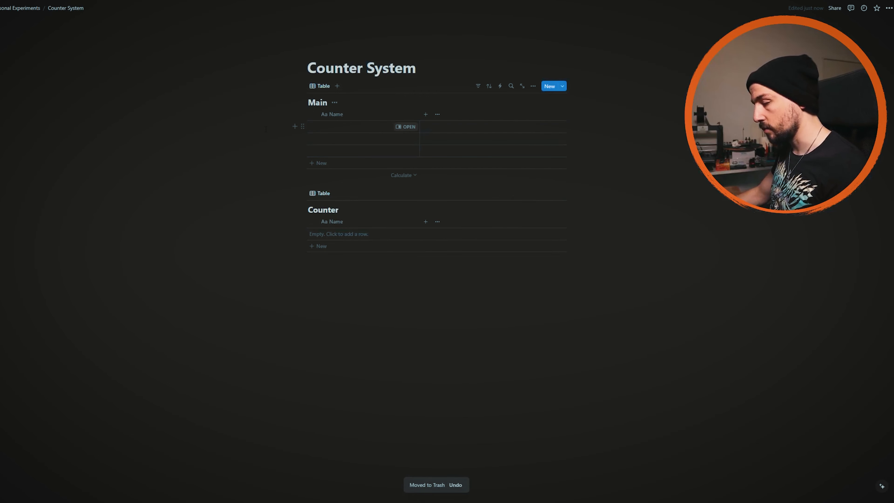
{"action": "key", "text": "ctrl+z"}
{"action": "key", "text": "Escape"}
- Delete the last two blank rows from the Counter database and from the Main database
{"action": "left_click_drag", "start_coordinate": [247, 250], "coordinate": [400, 259]}
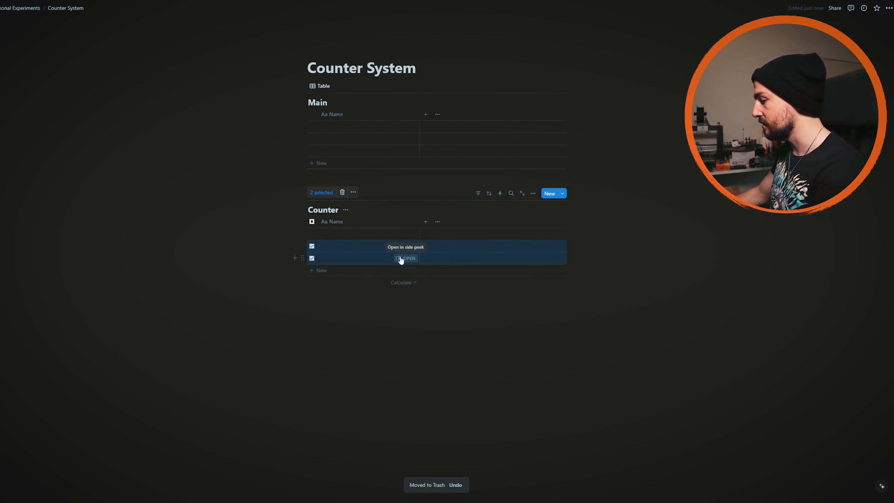
{"action": "key", "text": "Delete"}
{"action": "left_click_drag", "start_coordinate": [272, 135], "coordinate": [423, 154]}
{"action": "key", "text": "Delete"}
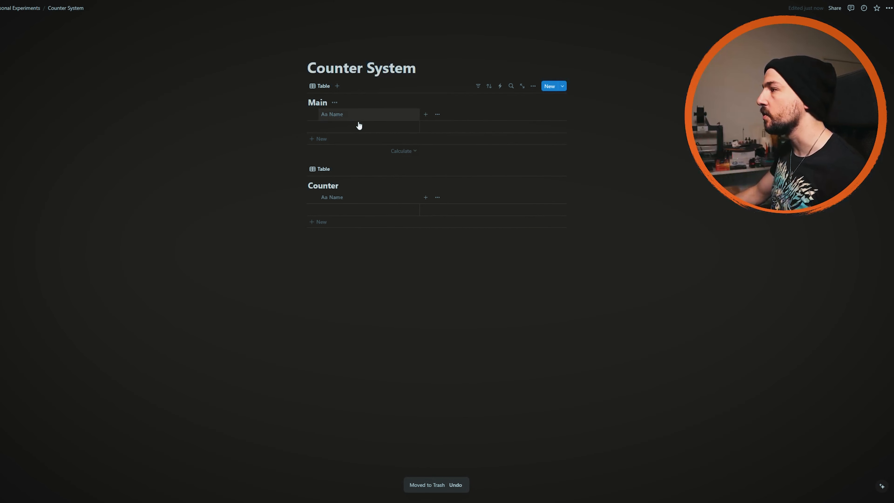
- Name the Main database's blank row Counting and narrow its Name column to fit the text
{"action": "left_click", "coordinate": [354, 126]}
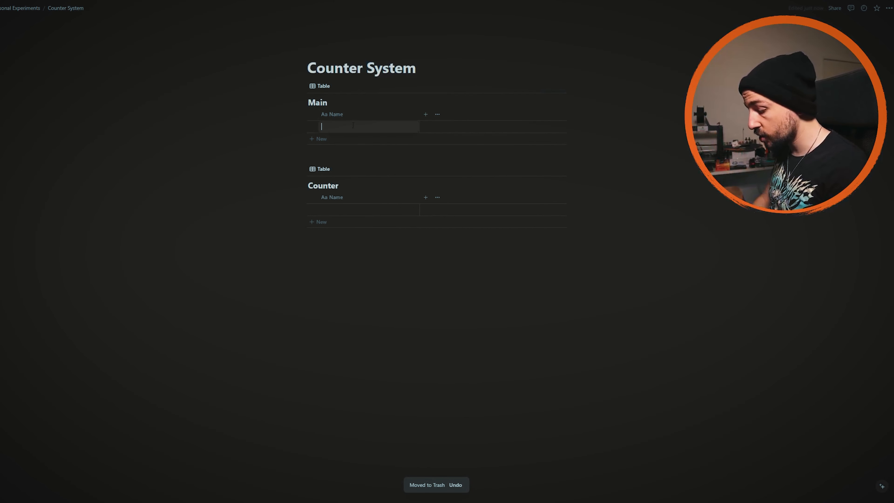
{"action": "type", "text": "counting"}
{"action": "key", "text": "Escape"}
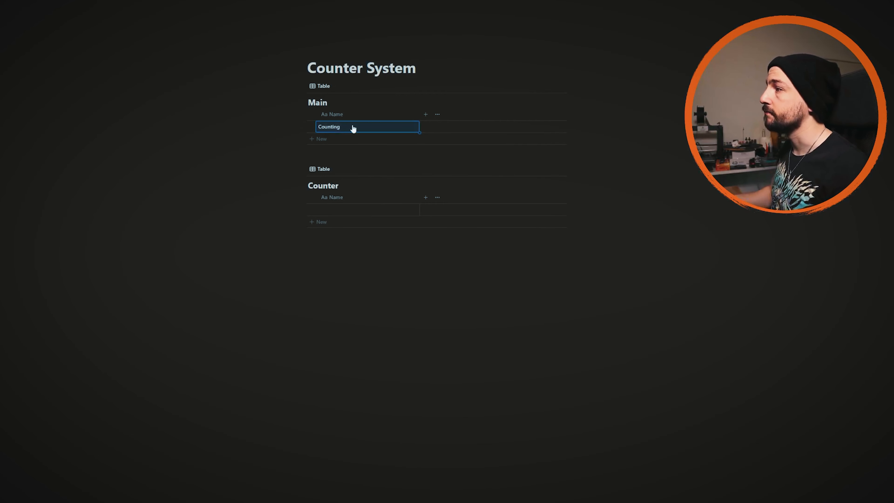
{"action": "left_click_drag", "start_coordinate": [421, 123], "coordinate": [355, 125]}
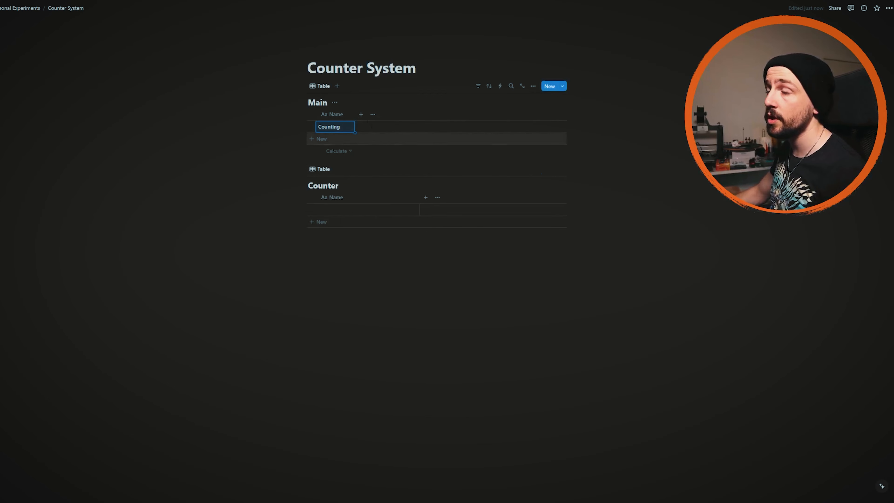
- Add a relation property to Main that links to the Counter database, with the relation also shown on Counter
{"action": "left_click", "coordinate": [361, 114]}
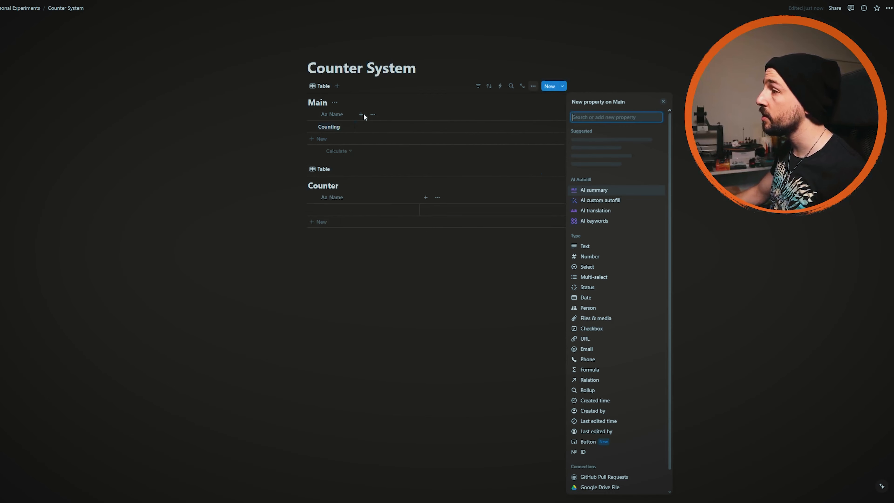
{"action": "left_click", "coordinate": [601, 379]}
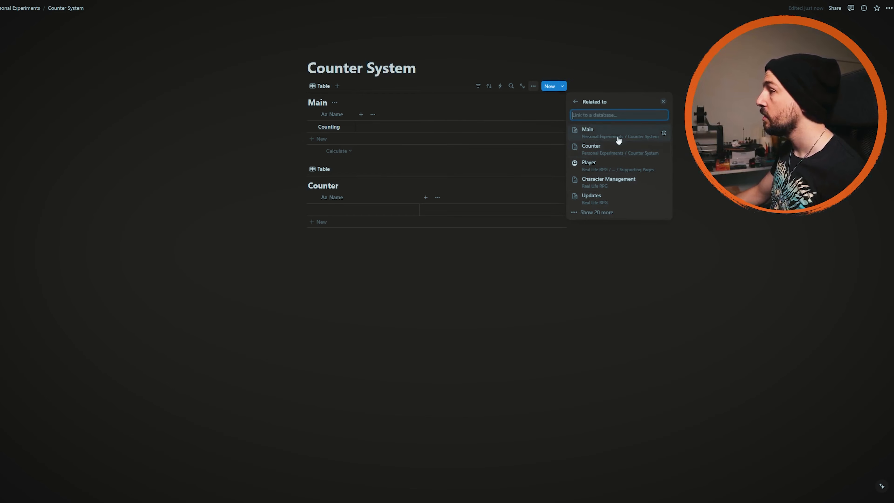
{"action": "left_click", "coordinate": [609, 150]}
{"action": "left_click", "coordinate": [661, 148]}
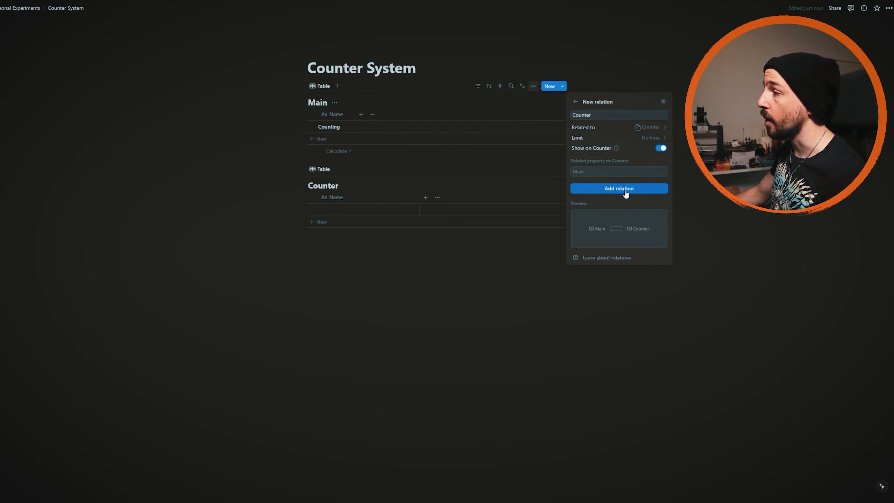
{"action": "left_click", "coordinate": [625, 194]}
{"action": "left_click", "coordinate": [404, 227]}
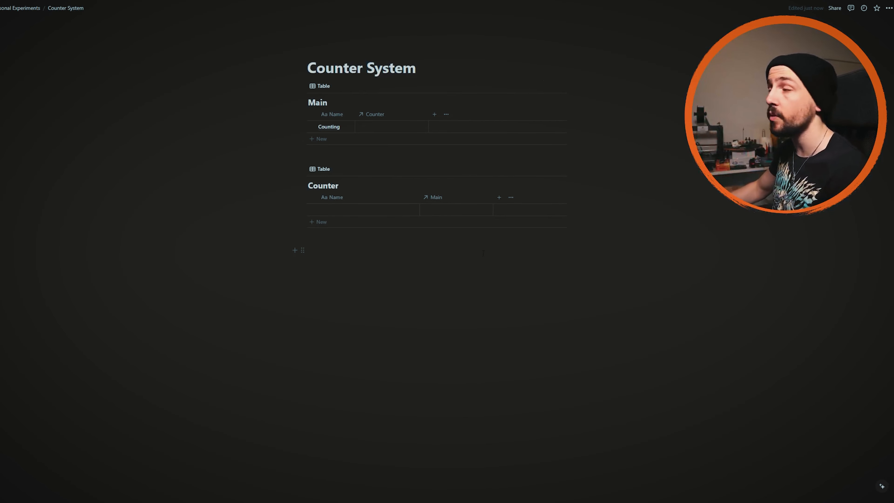
- Narrow the Counter database's Name column and add a number property named Count
{"action": "left_click_drag", "start_coordinate": [419, 210], "coordinate": [363, 209]}
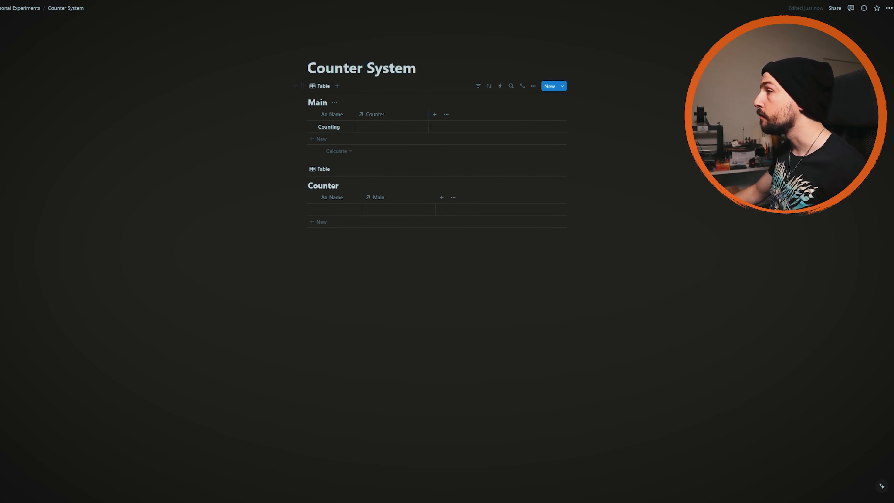
{"action": "left_click", "coordinate": [442, 198]}
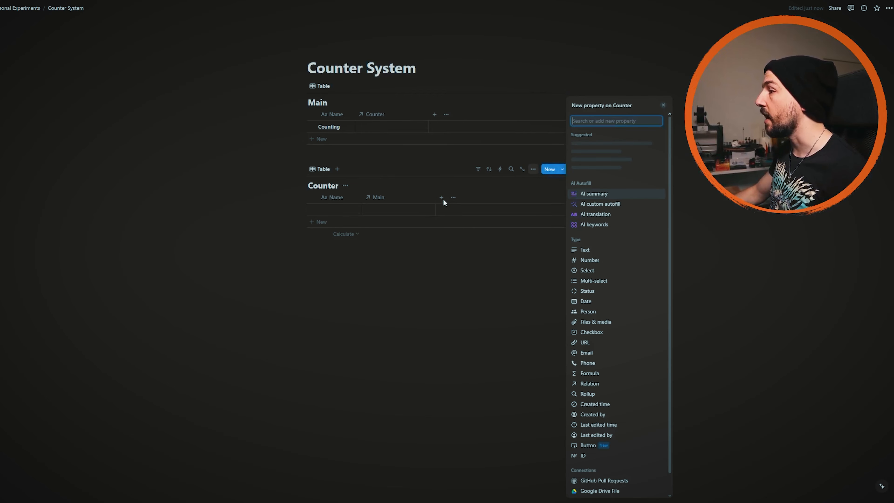
{"action": "left_click", "coordinate": [606, 263]}
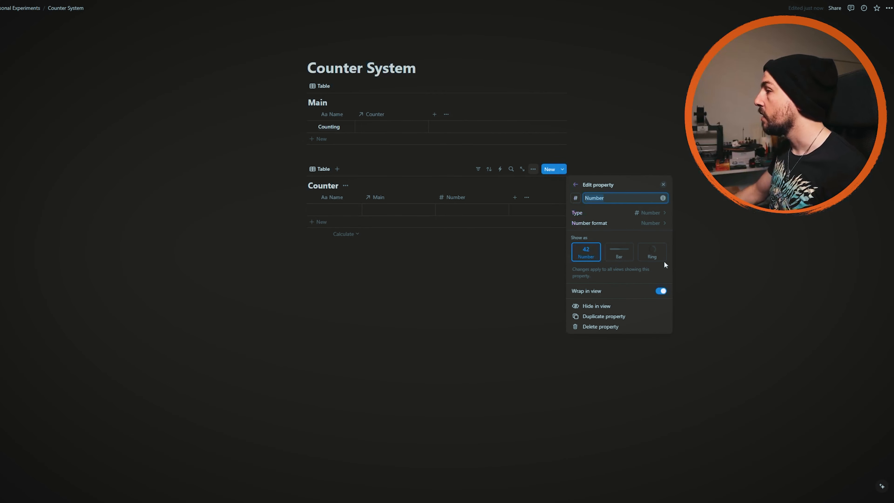
{"action": "type", "text": "Count"}
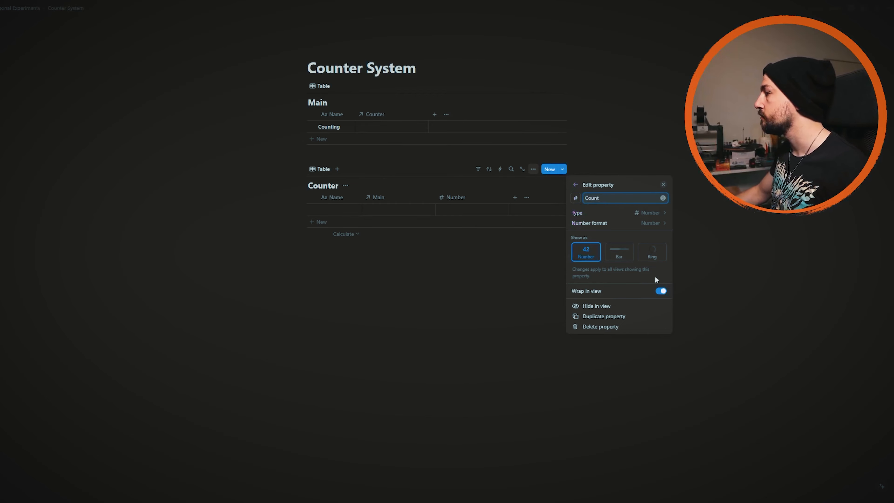
{"action": "left_click", "coordinate": [467, 291]}
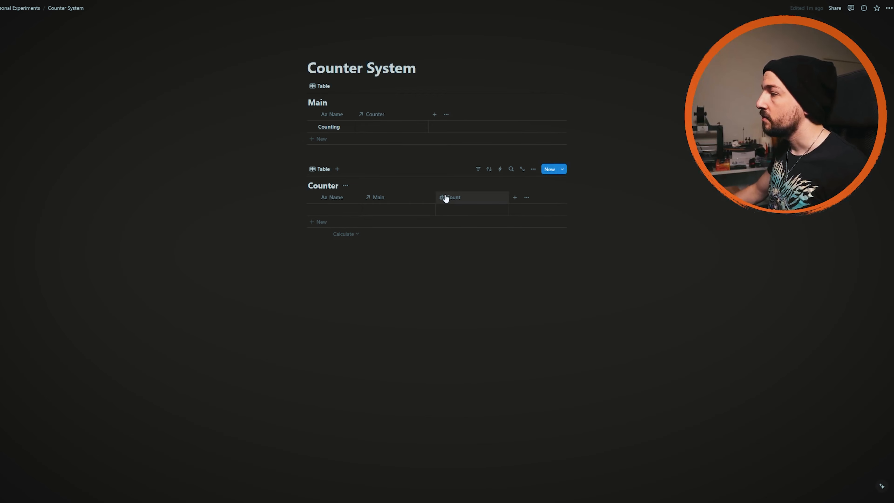
- Test the Count field in the Counter row with random letters, replacing them with the number 5454
{"action": "left_click", "coordinate": [470, 214]}
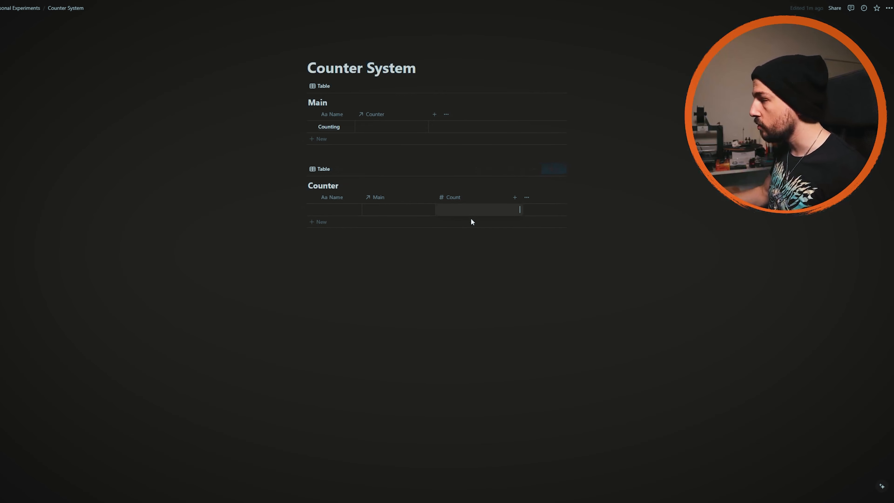
{"action": "type", "text": "kjhdfg"}
{"action": "key", "text": "BackSpace"}
{"action": "key", "text": "BackSpace"}
{"action": "key", "text": "BackSpace"}
{"action": "key", "text": "BackSpace"}
{"action": "key", "text": "BackSpace"}
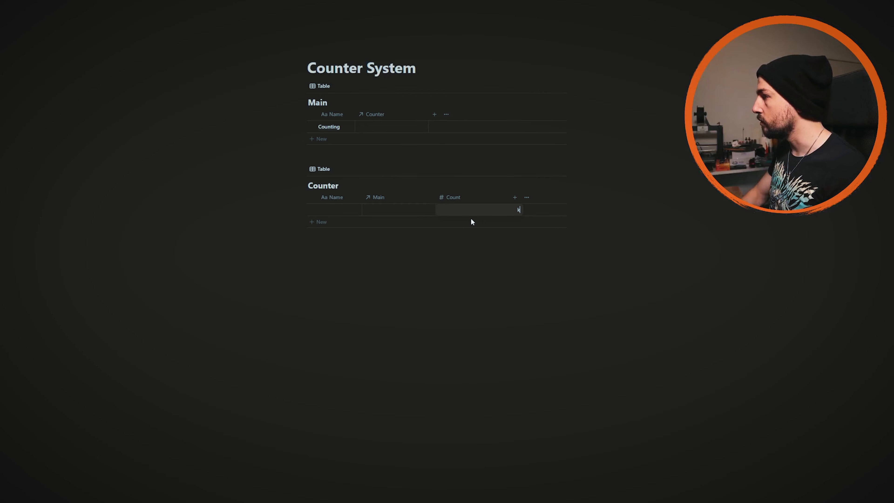
{"action": "type", "text": "5454"}
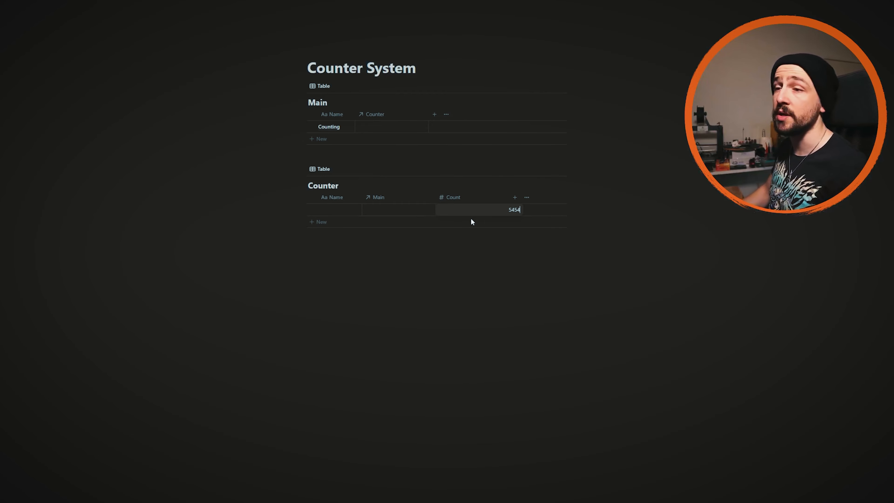
{"action": "key", "text": "Return"}
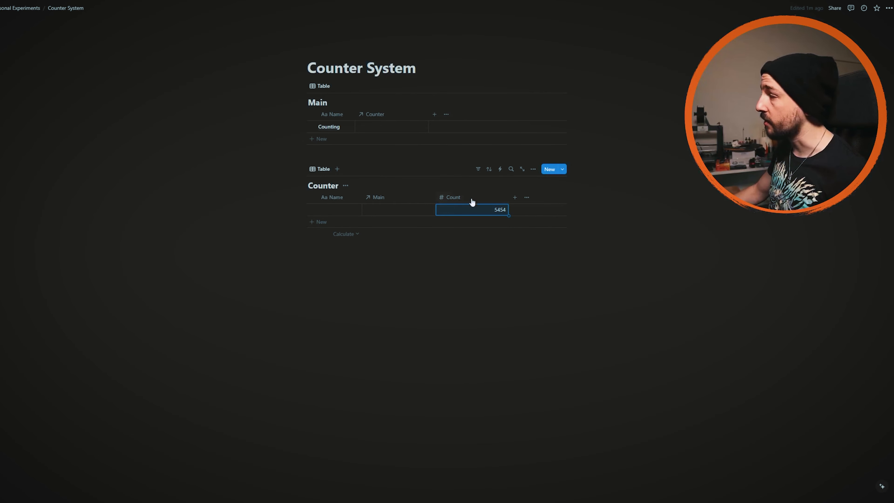
- Clear the test value from the Count field and delete the Counter database's only row
{"action": "left_click", "coordinate": [489, 210]}
{"action": "key", "text": "ctrl+a"}
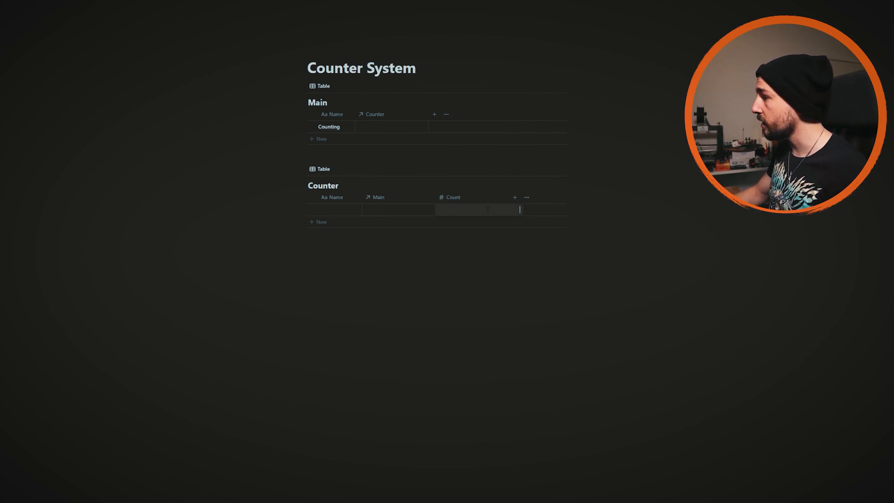
{"action": "key", "text": "Return"}
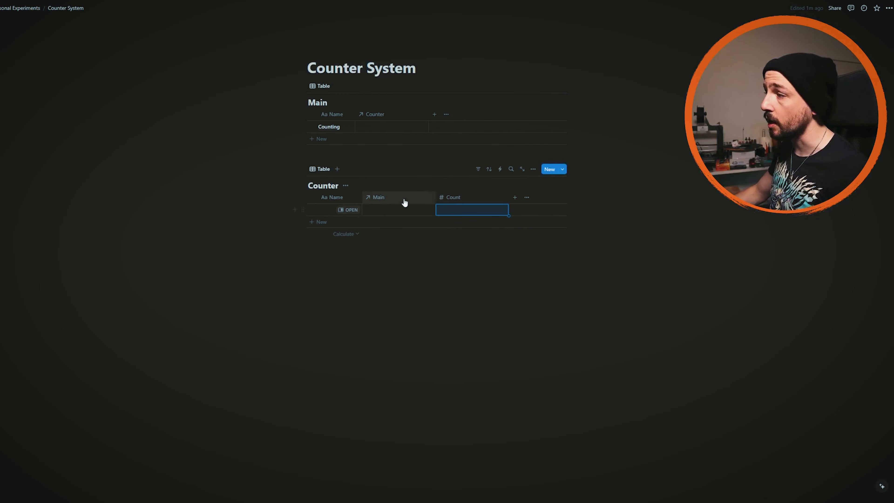
{"action": "key", "text": "Escape"}
{"action": "key", "text": "BackSpace"}
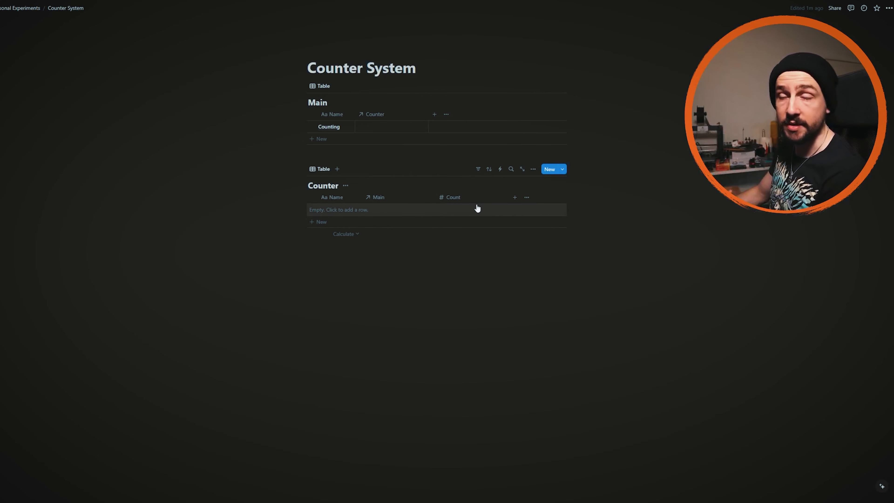
- Add a button property named +1 to the Main database
{"action": "left_click", "coordinate": [434, 115]}
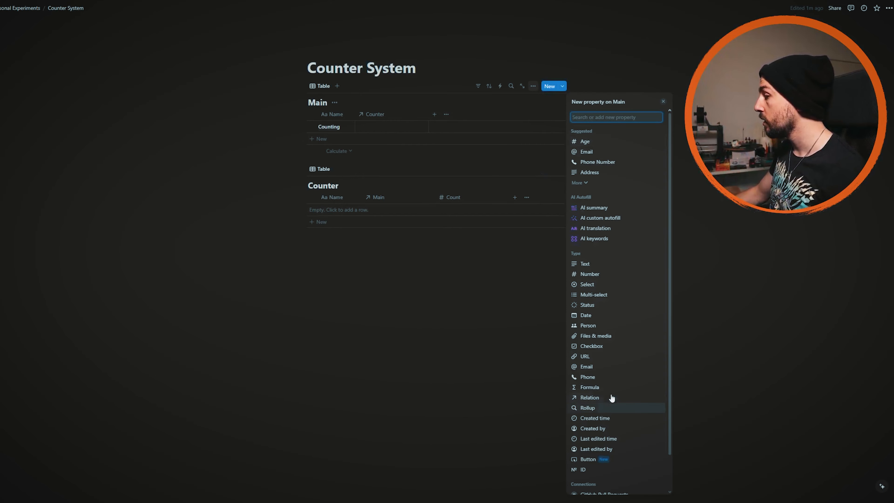
{"action": "left_click", "coordinate": [614, 462]}
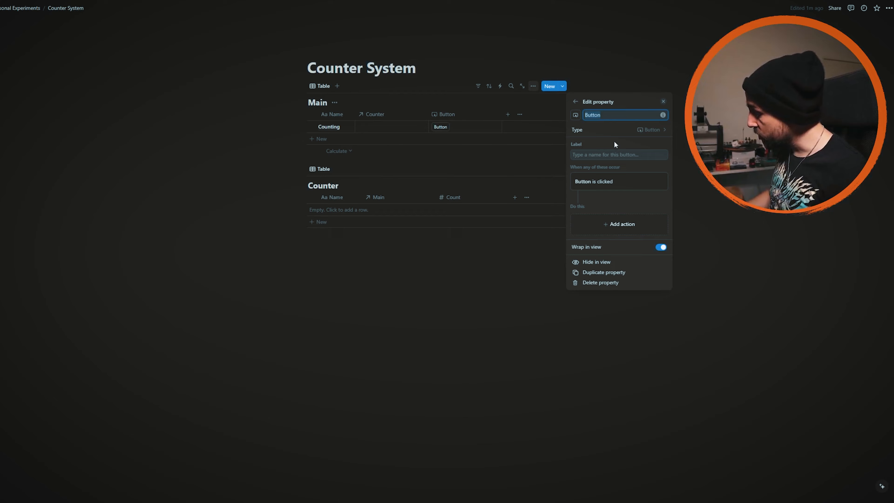
{"action": "type", "text": "+1"}
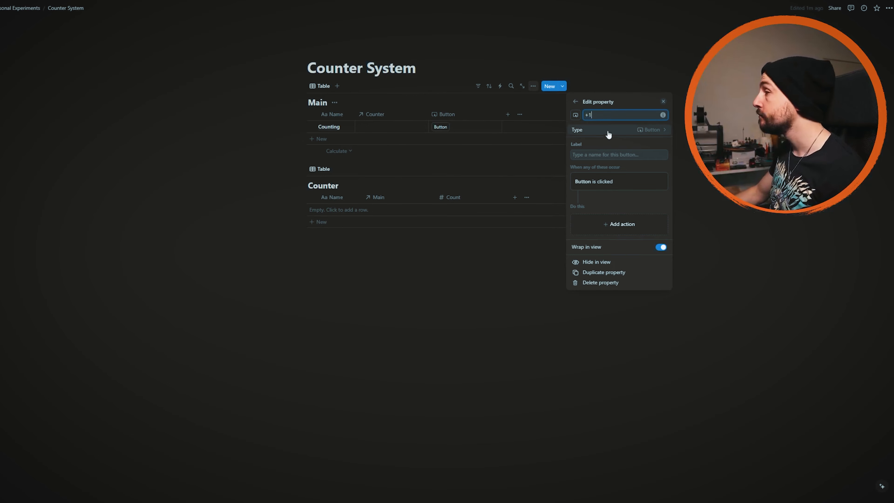
- Give the +1 button an action that adds a page named New Entry to the Counter database
{"action": "left_click", "coordinate": [607, 224]}
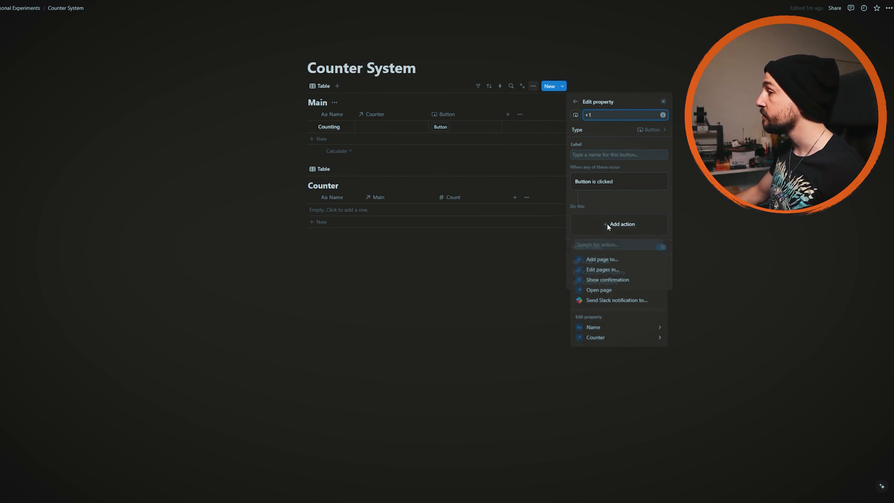
{"action": "left_click", "coordinate": [610, 260]}
{"action": "left_click", "coordinate": [627, 225]}
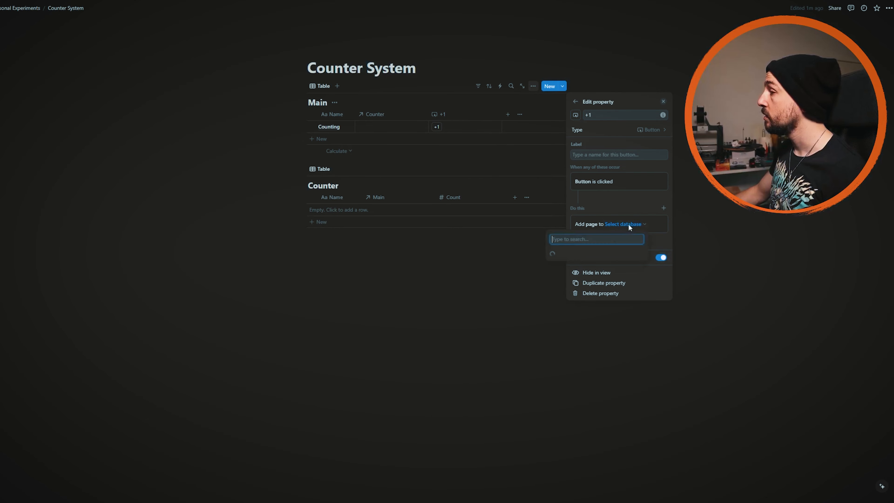
{"action": "left_click", "coordinate": [577, 283]}
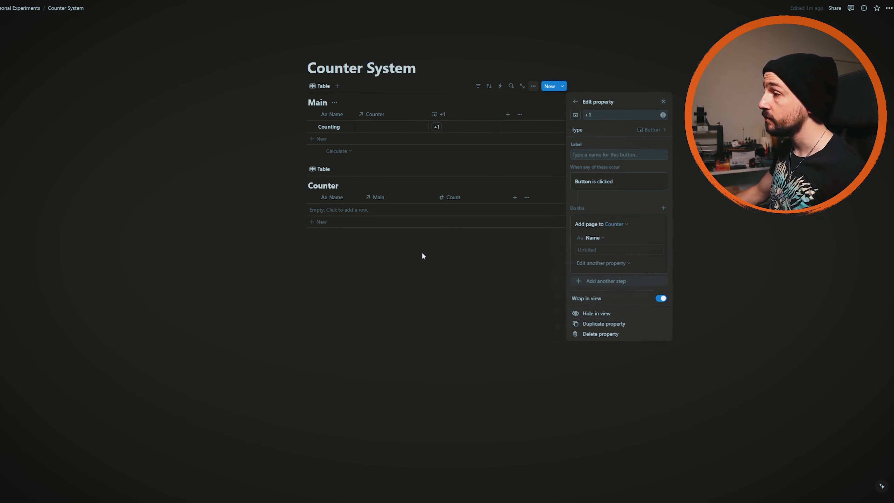
{"action": "left_click", "coordinate": [610, 251]}
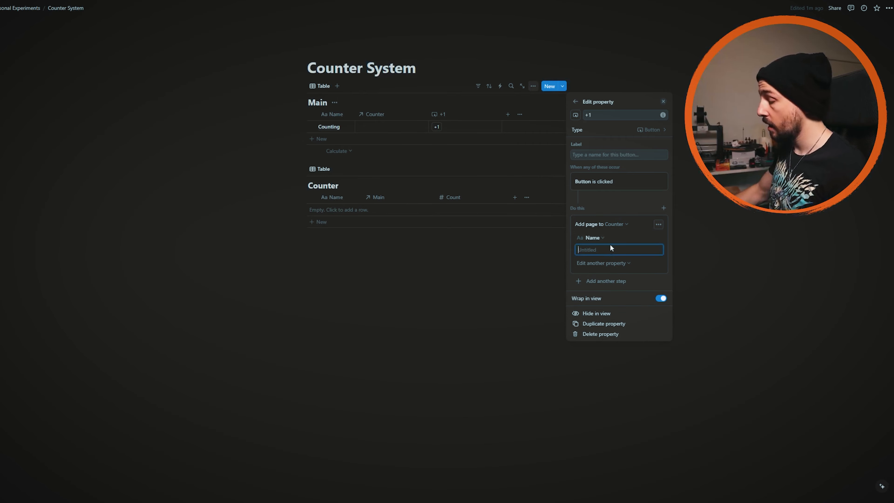
{"action": "type", "text": "New Entry"}
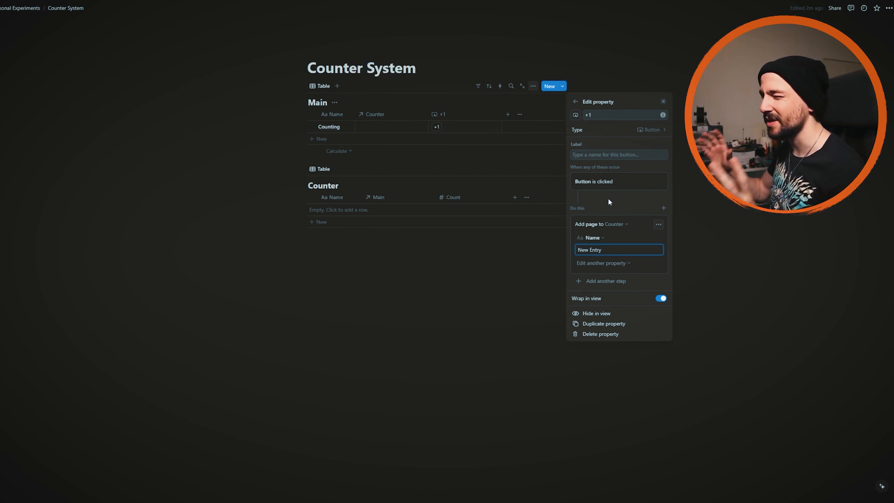
- Have the button's add-page action set the new page's Count property to 1
{"action": "left_click", "coordinate": [628, 265]}
{"action": "left_click", "coordinate": [574, 292]}
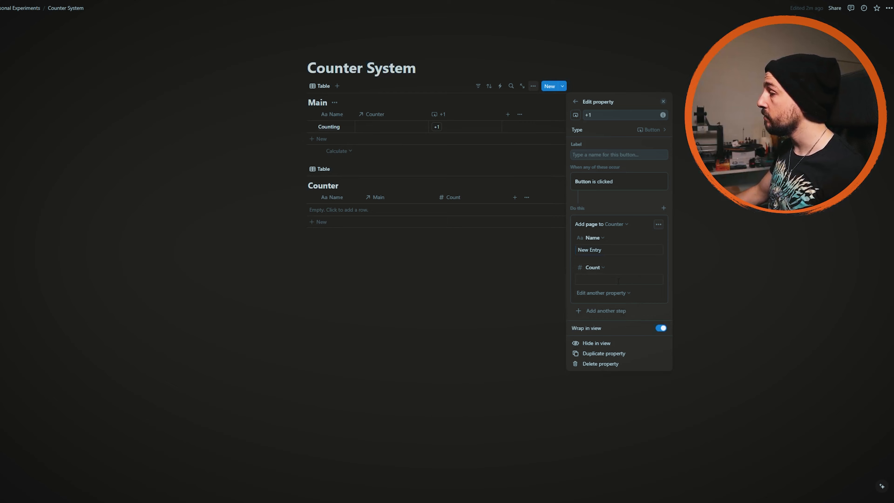
{"action": "left_click", "coordinate": [618, 280]}
{"action": "type", "text": "1"}
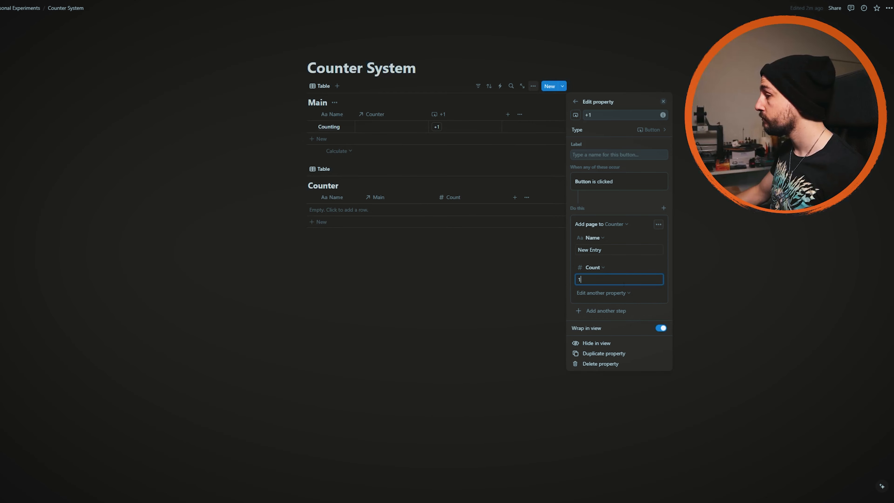
- Have the same action set the new page's Main relation to This page, and close the property settings
{"action": "left_click", "coordinate": [613, 295]}
{"action": "left_click", "coordinate": [572, 321]}
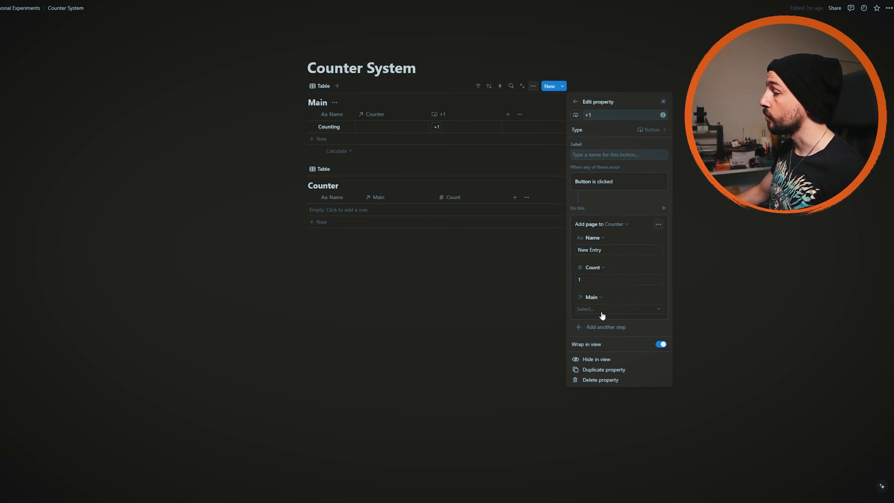
{"action": "left_click", "coordinate": [612, 309]}
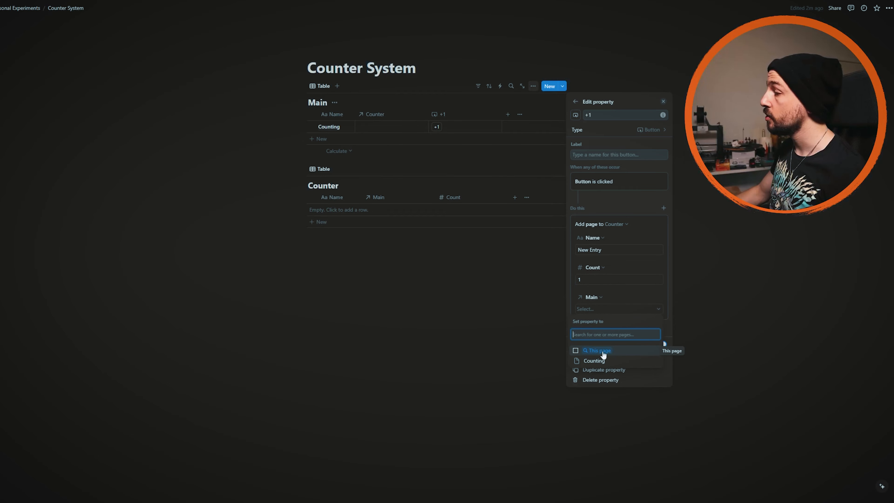
{"action": "left_click", "coordinate": [603, 354]}
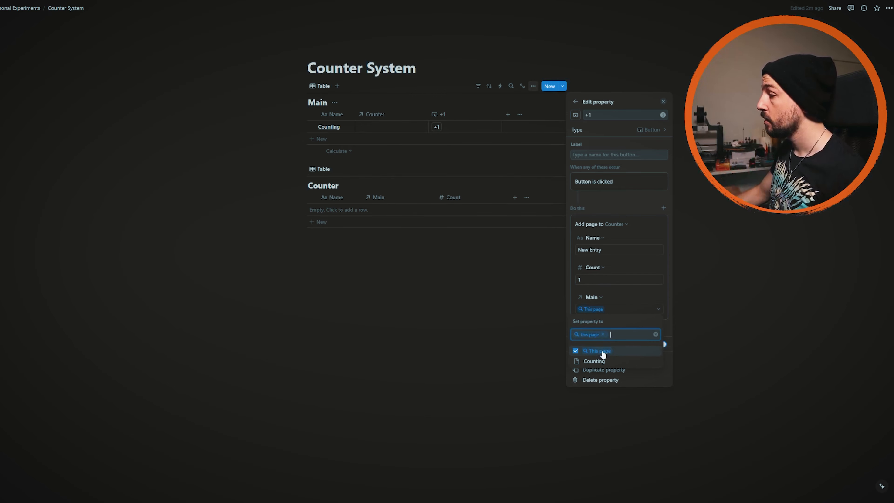
{"action": "left_click", "coordinate": [629, 296]}
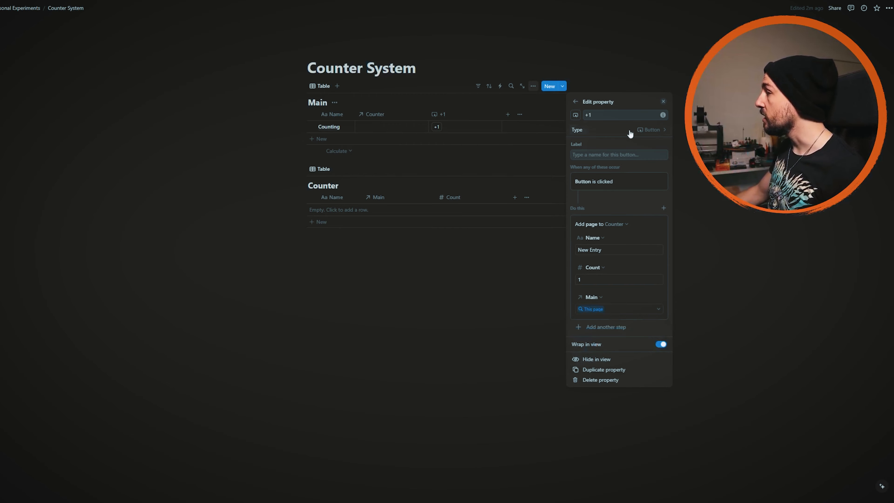
{"action": "key", "text": "Escape"}
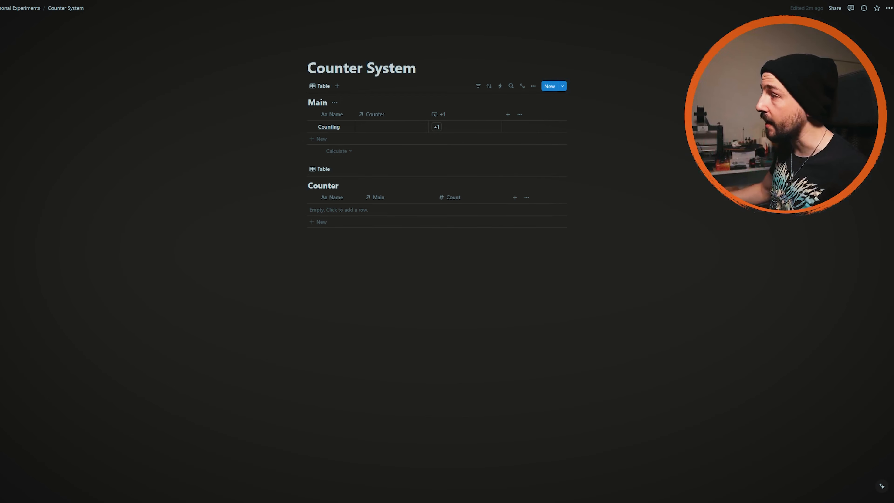
- Add a rollup property named Count to Main that calculates the Sum of Count through the Counter relation
{"action": "left_click", "coordinate": [508, 115]}
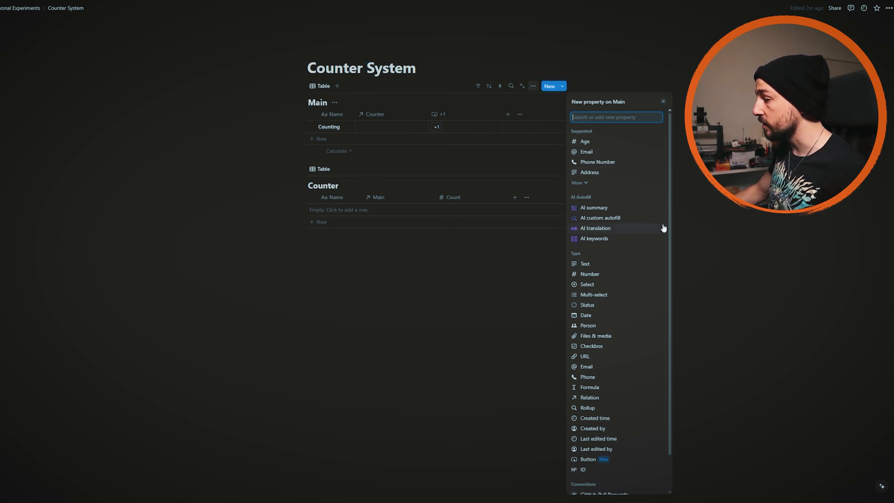
{"action": "left_click", "coordinate": [599, 409]}
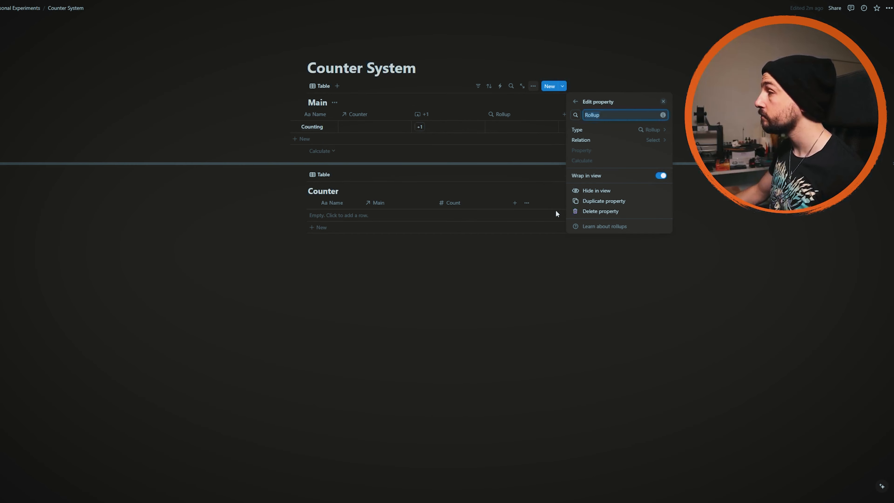
{"action": "left_click", "coordinate": [650, 139]}
{"action": "left_click", "coordinate": [628, 152]}
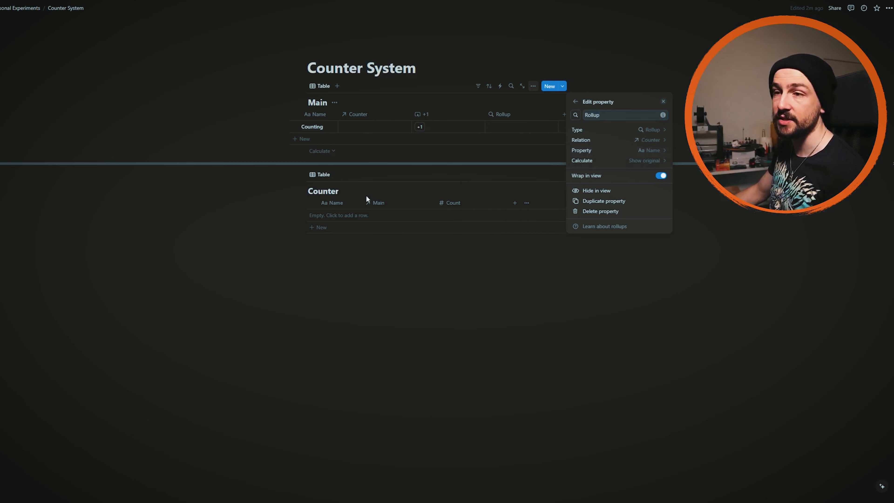
{"action": "left_click", "coordinate": [653, 150]}
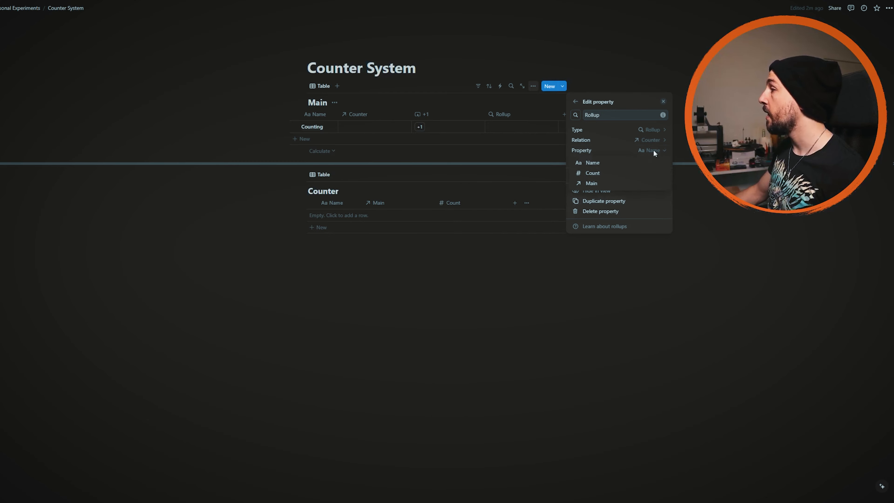
{"action": "left_click", "coordinate": [608, 173]}
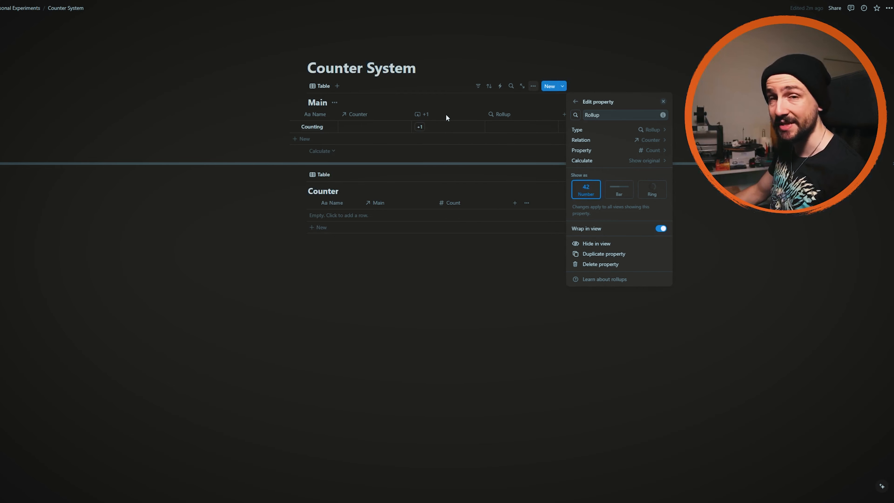
{"action": "left_click", "coordinate": [656, 163]}
{"action": "mouse_move", "coordinate": [635, 217]}
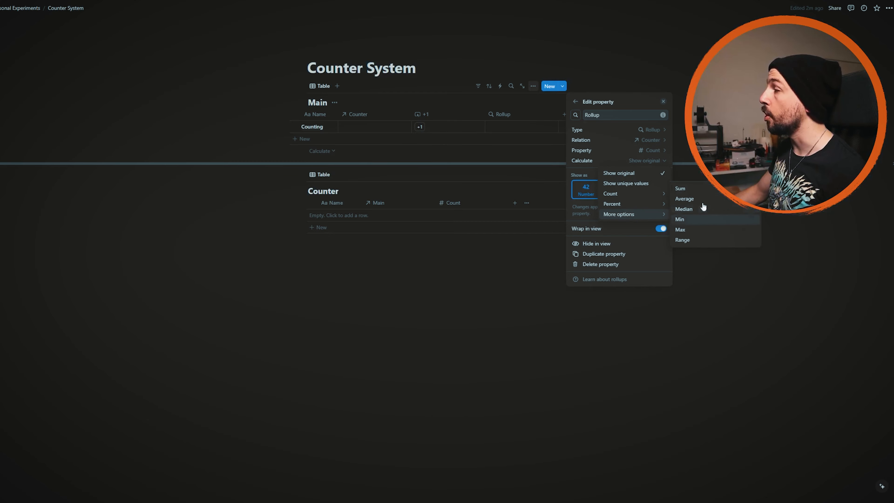
{"action": "left_click", "coordinate": [711, 190]}
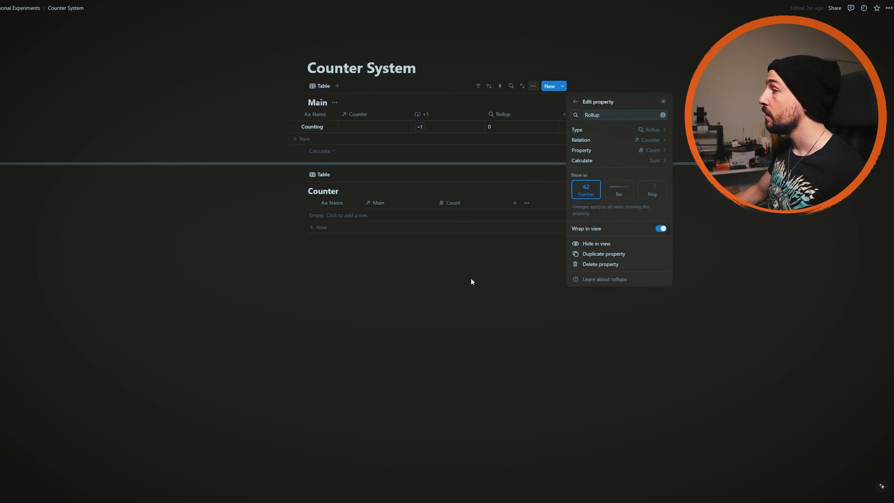
{"action": "double_click", "coordinate": [586, 116]}
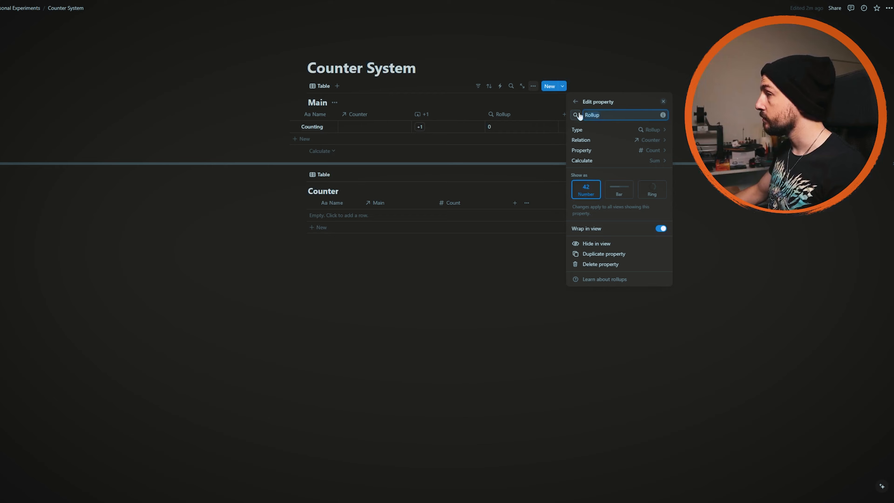
{"action": "type", "text": "Count"}
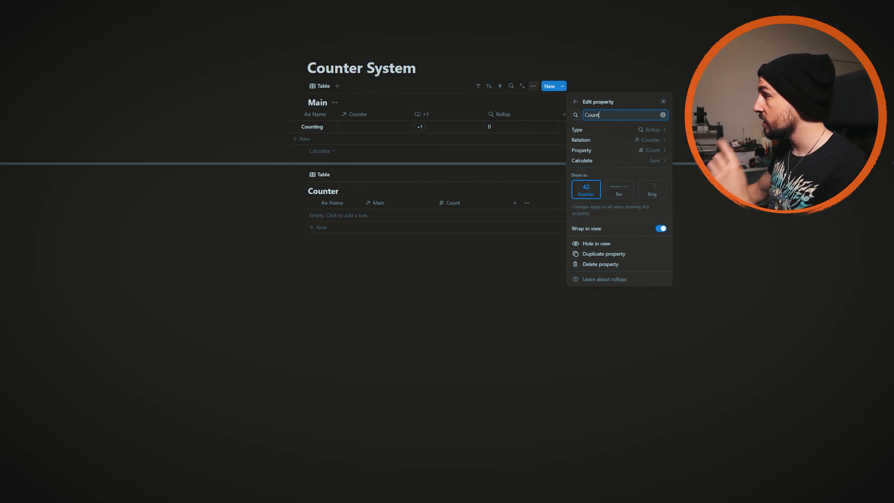
- Reorder Main's columns to Name, Count, +1, Counter, and narrow the +1 column
{"action": "left_click", "coordinate": [505, 115]}
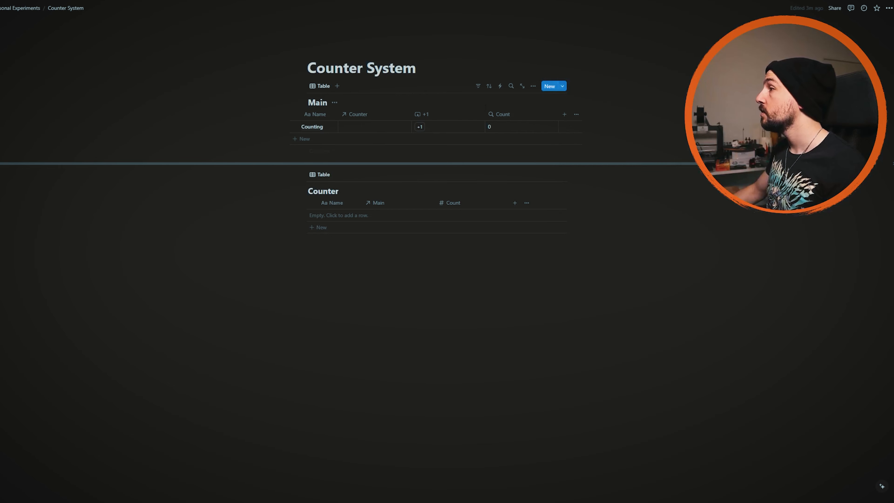
{"action": "left_click_drag", "start_coordinate": [504, 114], "coordinate": [366, 114]}
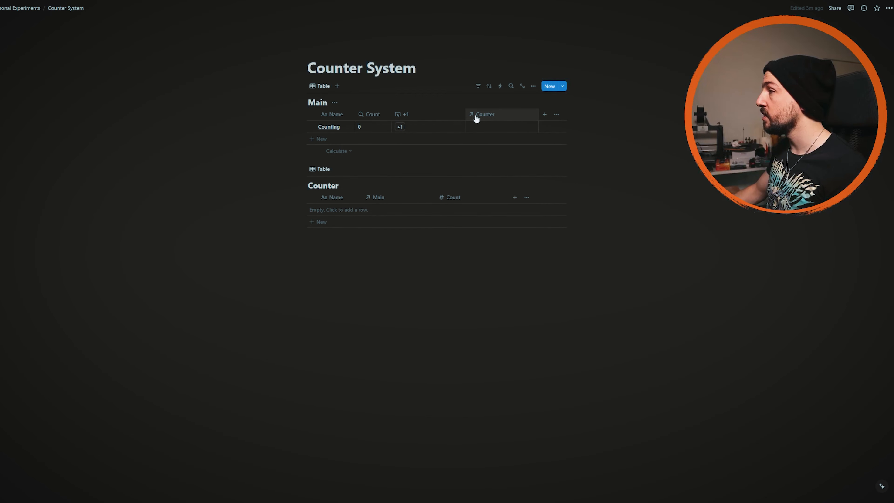
{"action": "left_click_drag", "start_coordinate": [465, 116], "coordinate": [427, 120]}
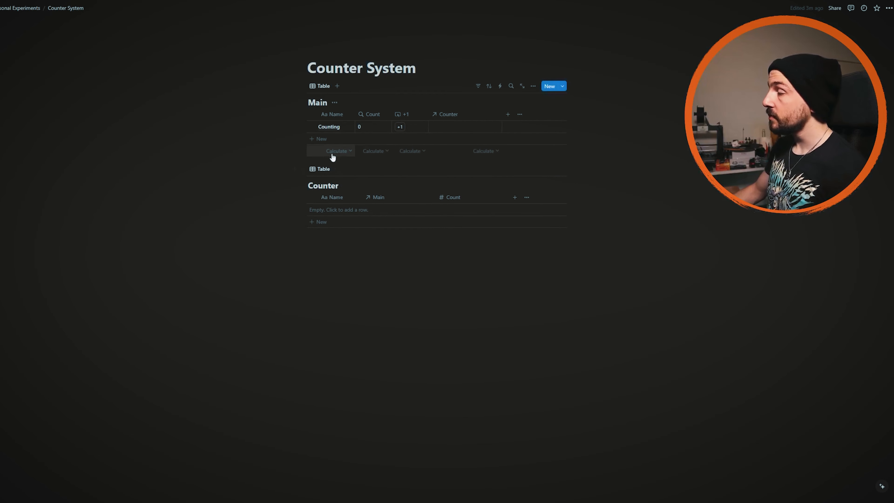
- Test the counter by running the Counting row's +1 button seven times
{"action": "left_click", "coordinate": [401, 127]}
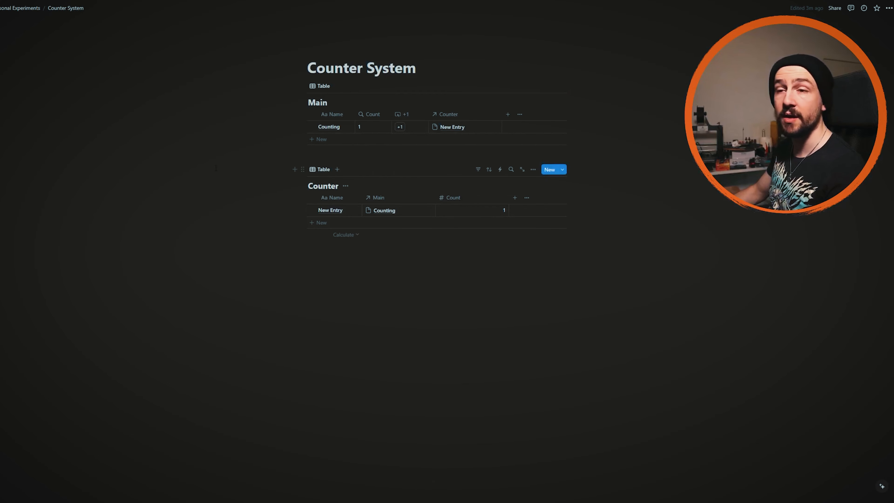
{"action": "left_click", "coordinate": [400, 127]}
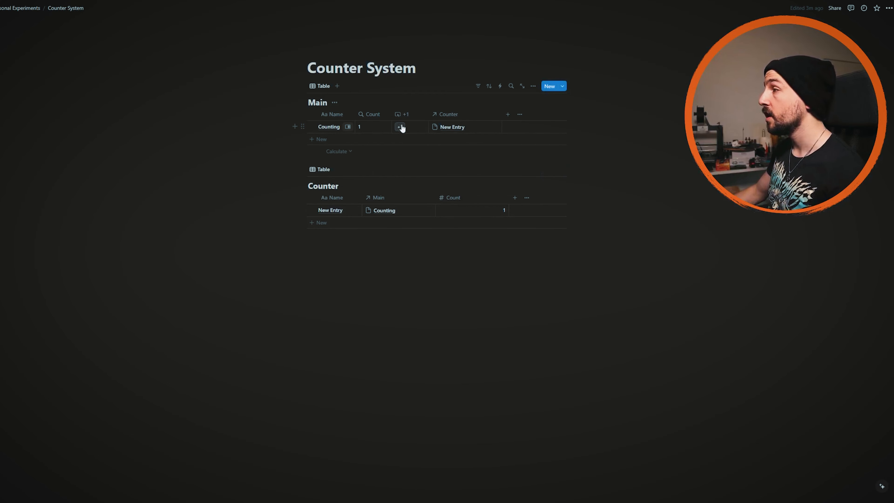
{"action": "left_click", "coordinate": [399, 127]}
{"action": "left_click", "coordinate": [399, 127]}
{"action": "left_click", "coordinate": [399, 127]}
{"action": "left_click", "coordinate": [399, 127]}
{"action": "left_click", "coordinate": [400, 127]}
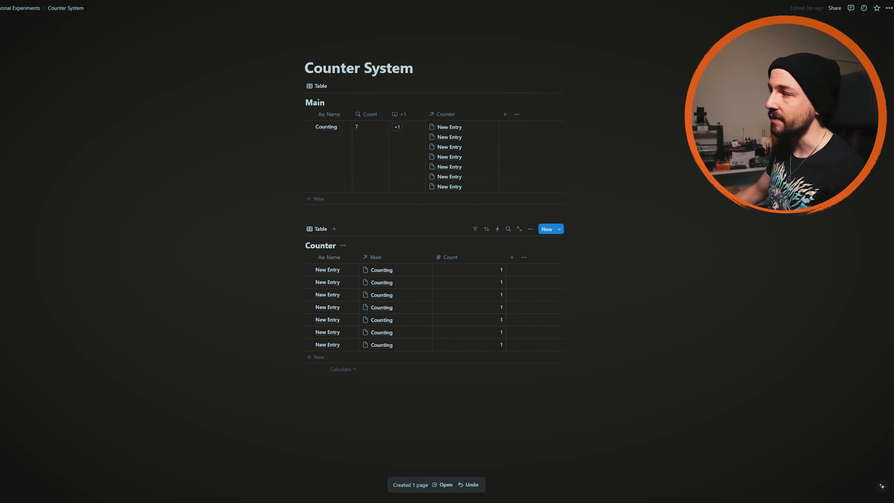
{"action": "left_click", "coordinate": [451, 115]}
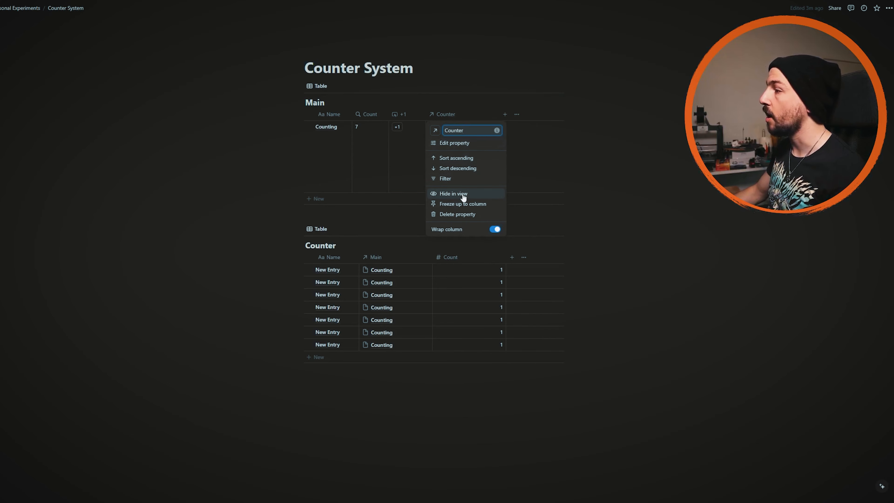
{"action": "left_click", "coordinate": [258, 164]}
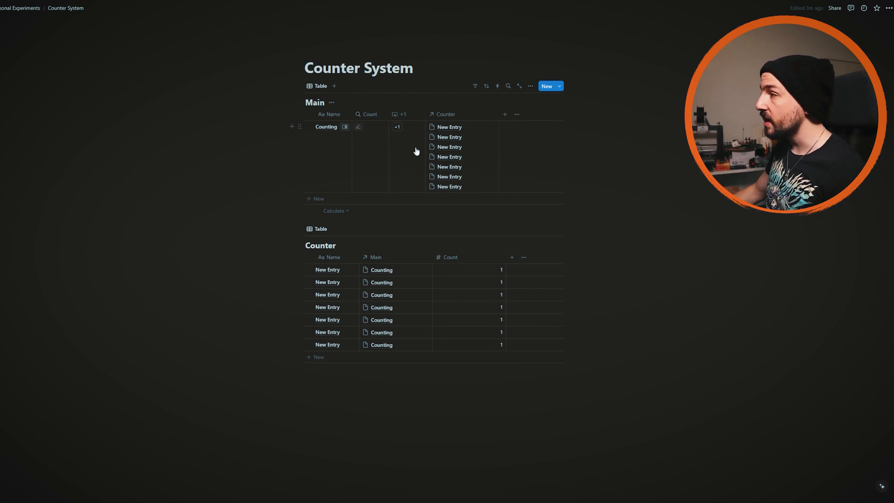
- Duplicate Main's +1 button property and rename the copy +10
{"action": "left_click", "coordinate": [400, 115]}
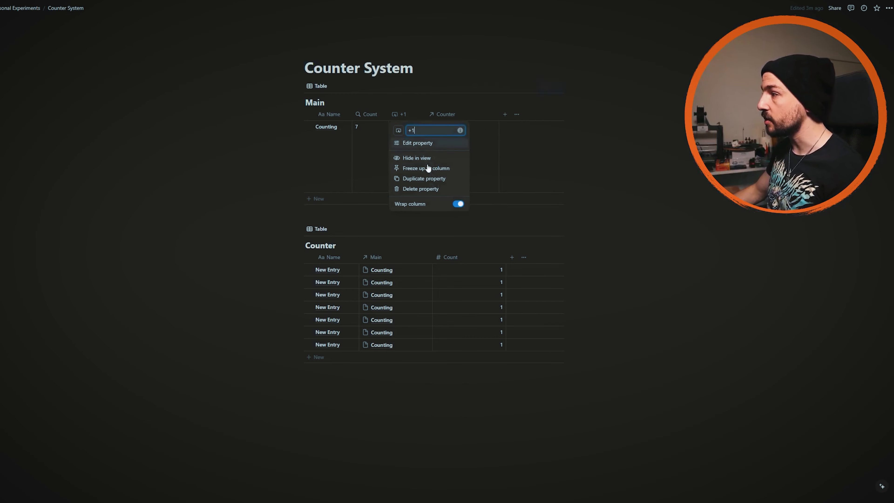
{"action": "left_click", "coordinate": [426, 179]}
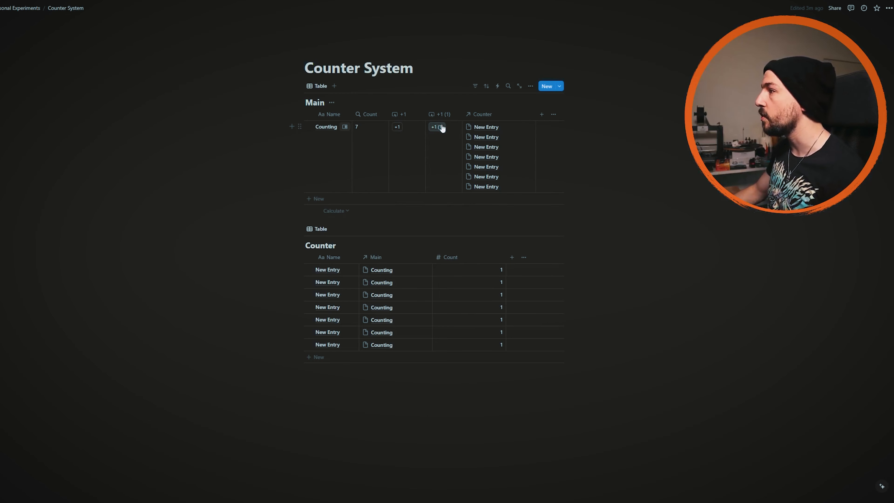
{"action": "left_click", "coordinate": [442, 115]}
{"action": "left_click", "coordinate": [465, 142]}
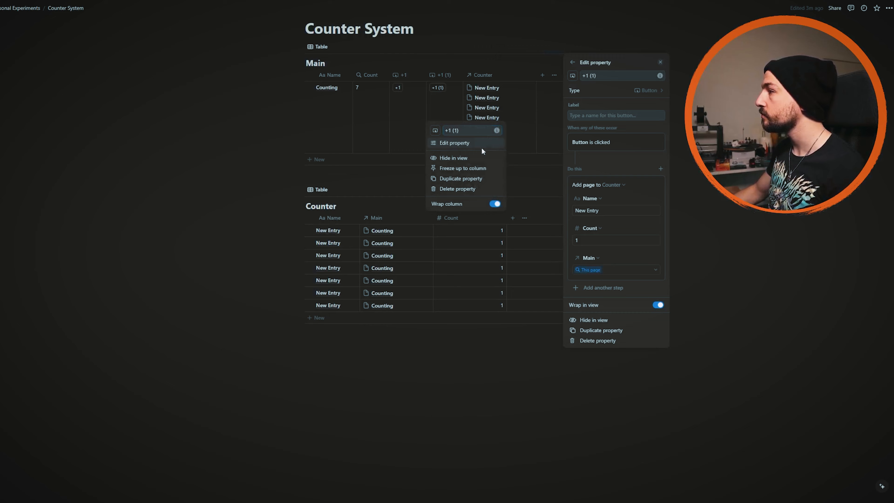
{"action": "left_click", "coordinate": [585, 75]}
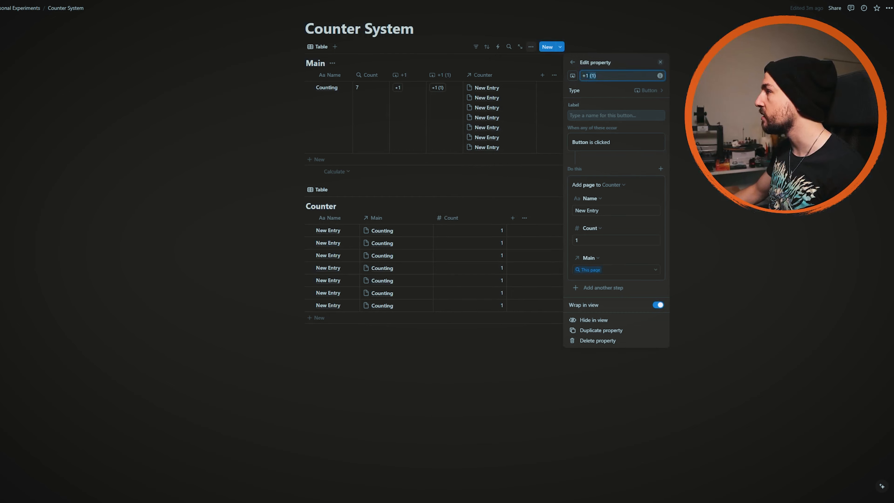
{"action": "type", "text": "0"}
- Set the Count value in the +10 button's add-page action to 10, and test the button once on the Counting row
{"action": "left_click", "coordinate": [613, 239]}
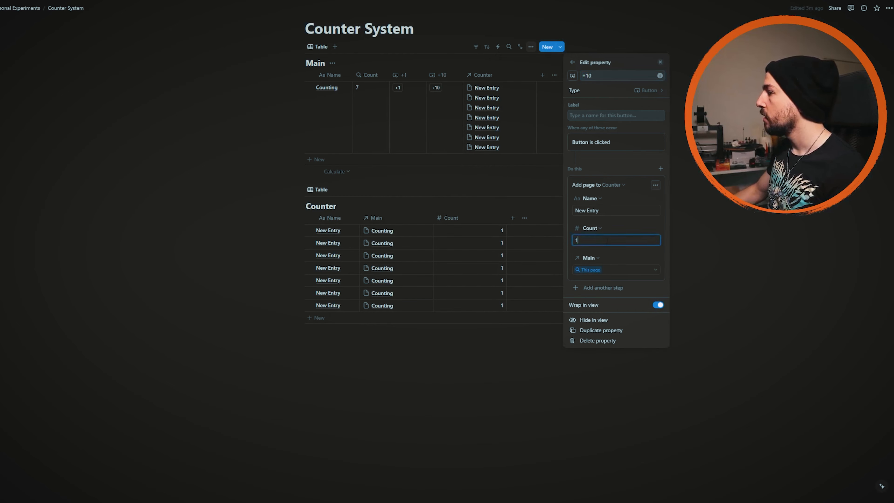
{"action": "type", "text": "0"}
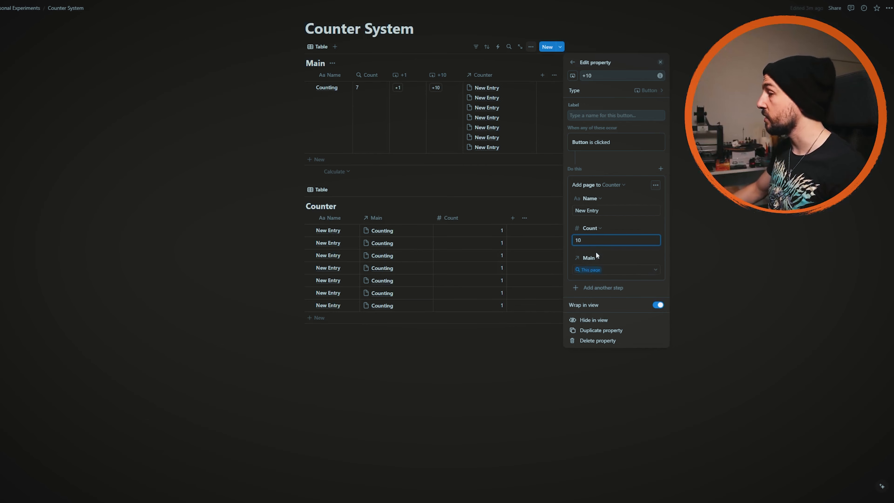
{"action": "left_click", "coordinate": [541, 185]}
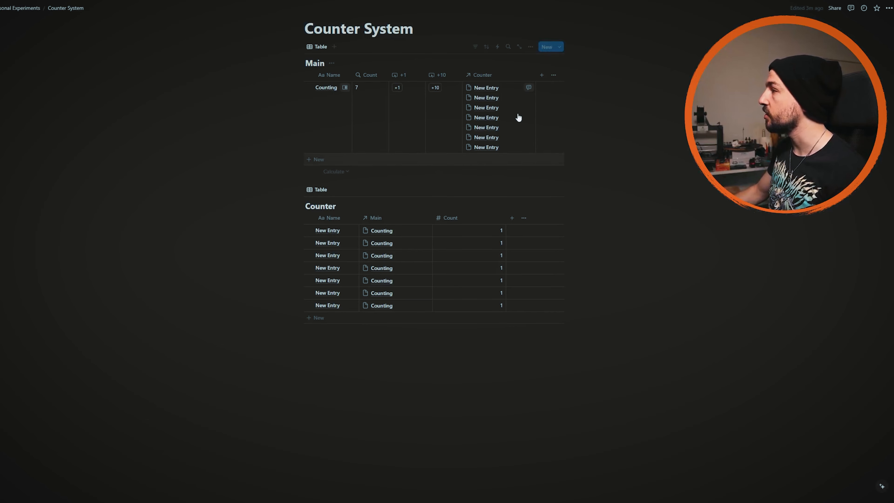
{"action": "left_click", "coordinate": [435, 87]}
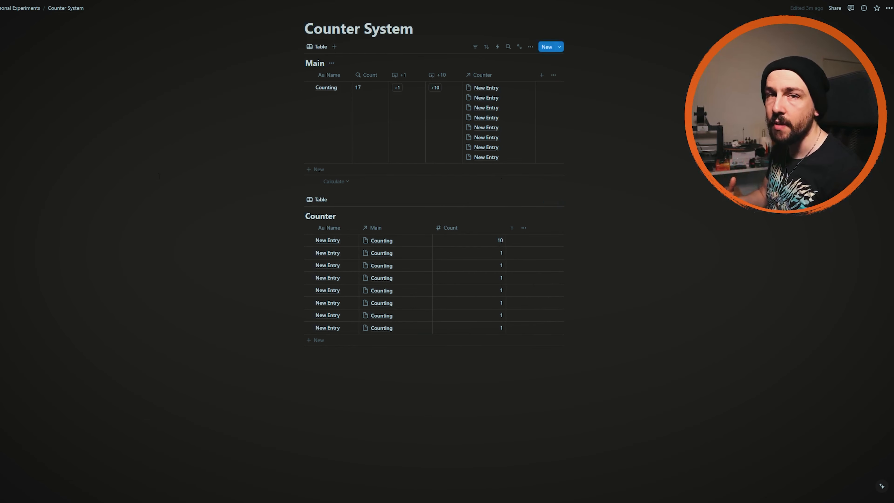
- Duplicate Main's +10 button property and rename the copy -5
{"action": "left_click", "coordinate": [440, 76]}
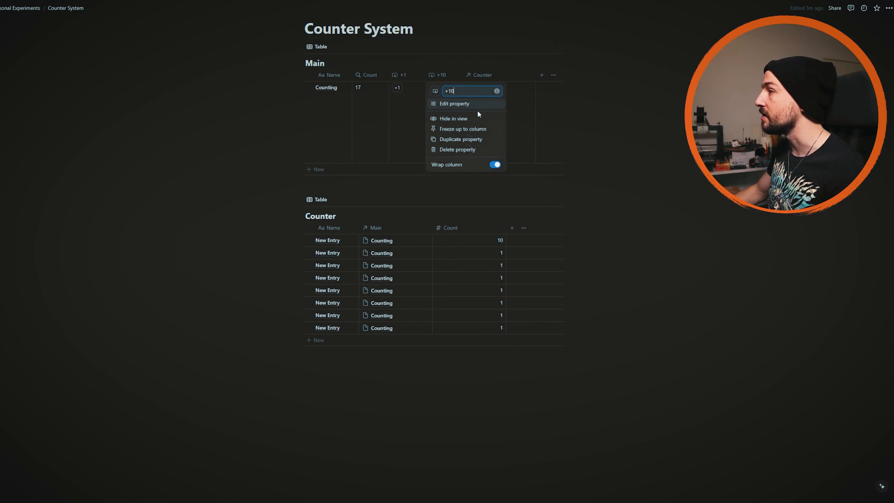
{"action": "left_click", "coordinate": [458, 140]}
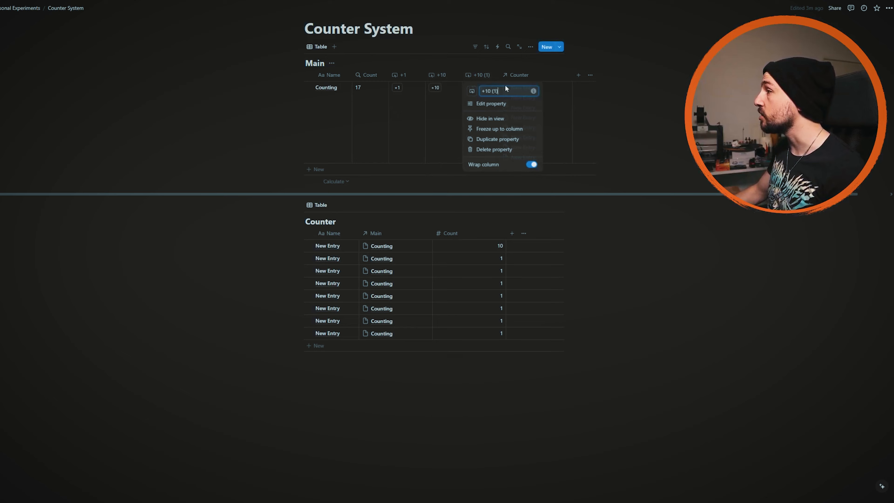
{"action": "left_click", "coordinate": [492, 103]}
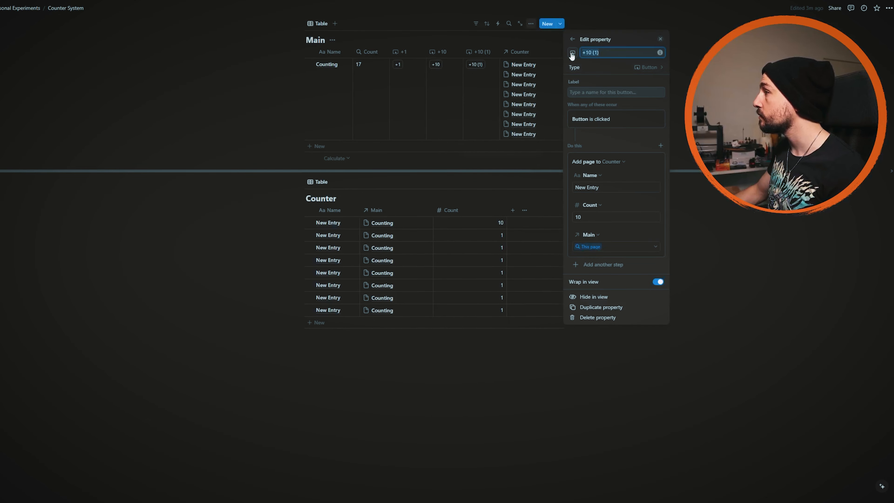
{"action": "type", "text": "-5"}
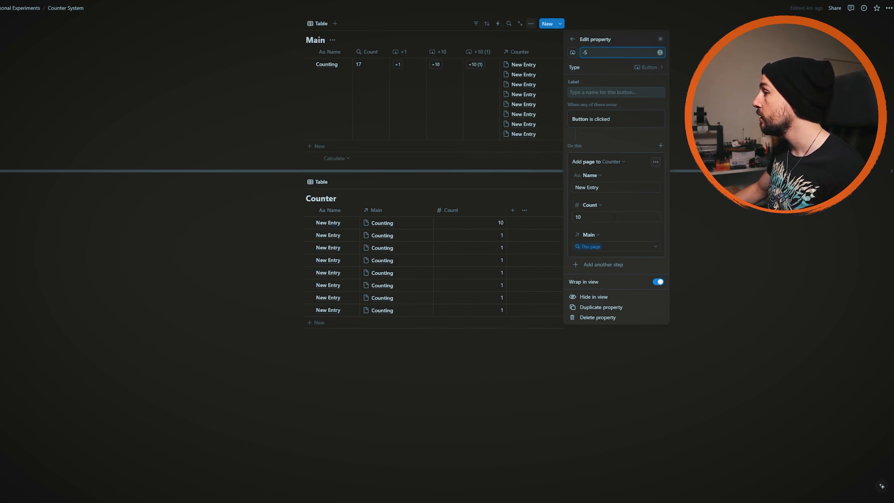
- Try to set the Count value in the -5 button's action to -5, and run the button on the Counting row
{"action": "left_click", "coordinate": [615, 216]}
{"action": "type", "text": "-5"}
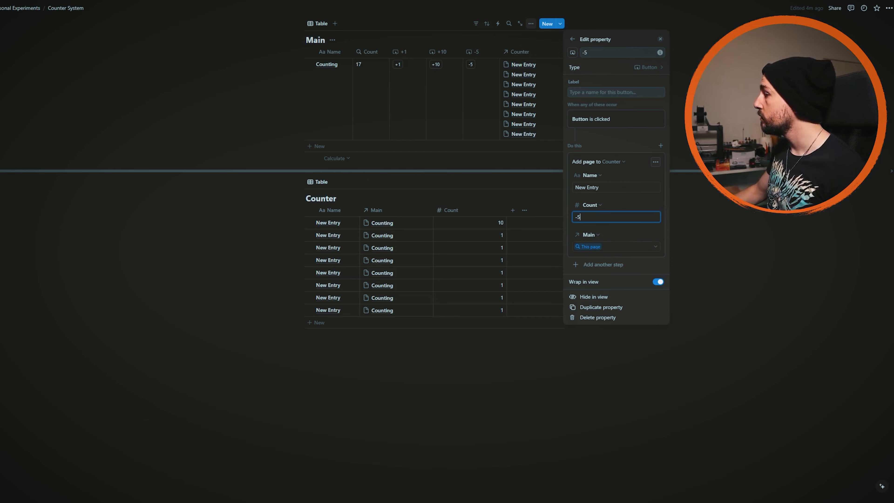
{"action": "key", "text": "Escape"}
{"action": "left_click", "coordinate": [470, 64]}
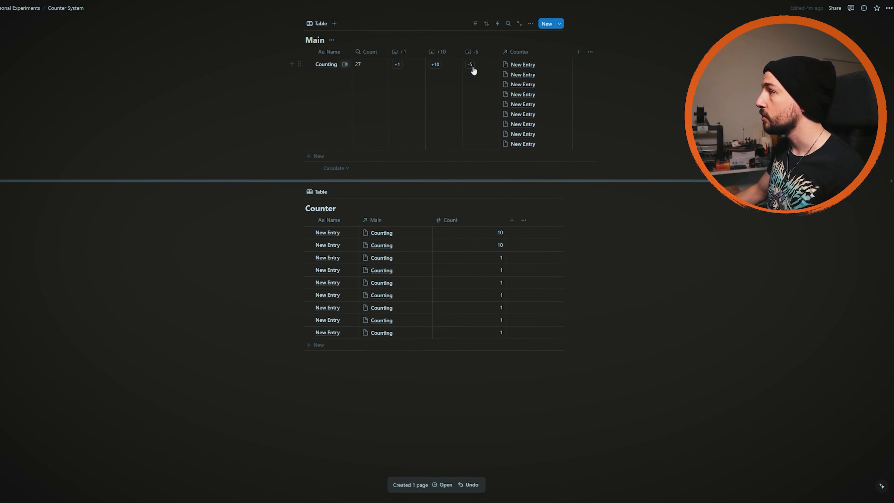
- Reopen the -5 button's settings, set its action's Count value to -5, and run the button once on the Counting row
{"action": "left_click", "coordinate": [474, 51]}
{"action": "left_click", "coordinate": [491, 81]}
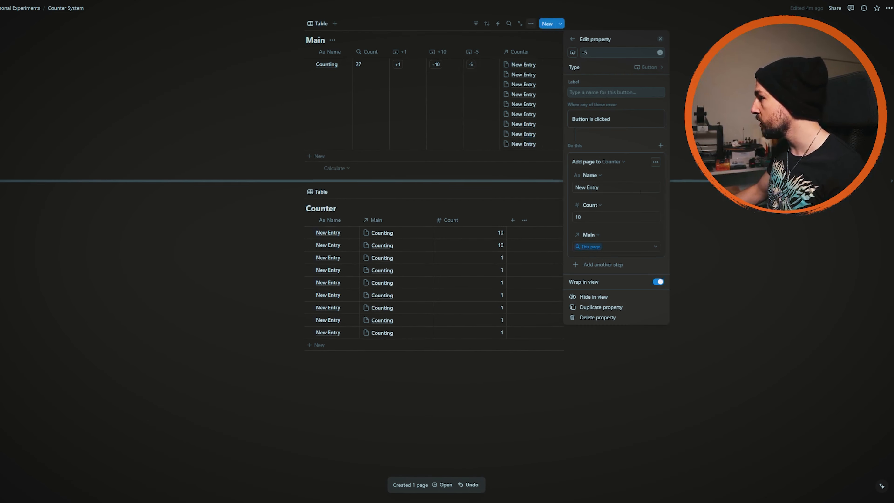
{"action": "left_click", "coordinate": [588, 216]}
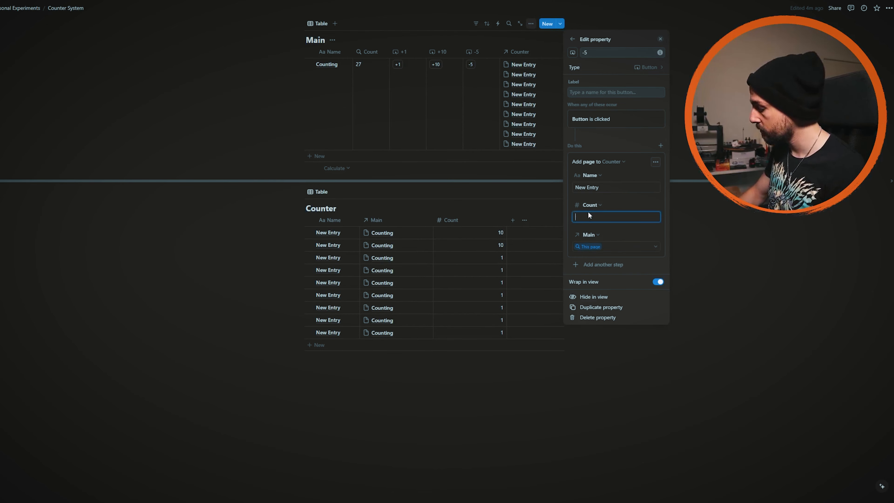
{"action": "type", "text": "-5"}
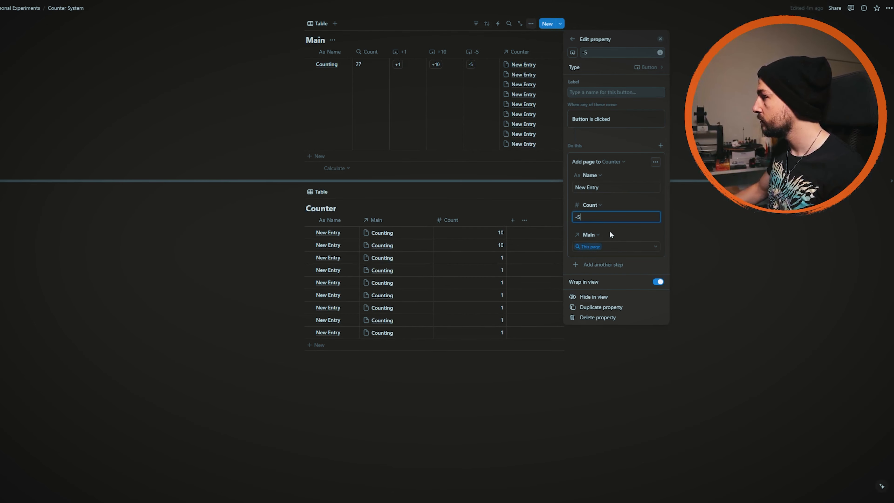
{"action": "left_click", "coordinate": [573, 39]}
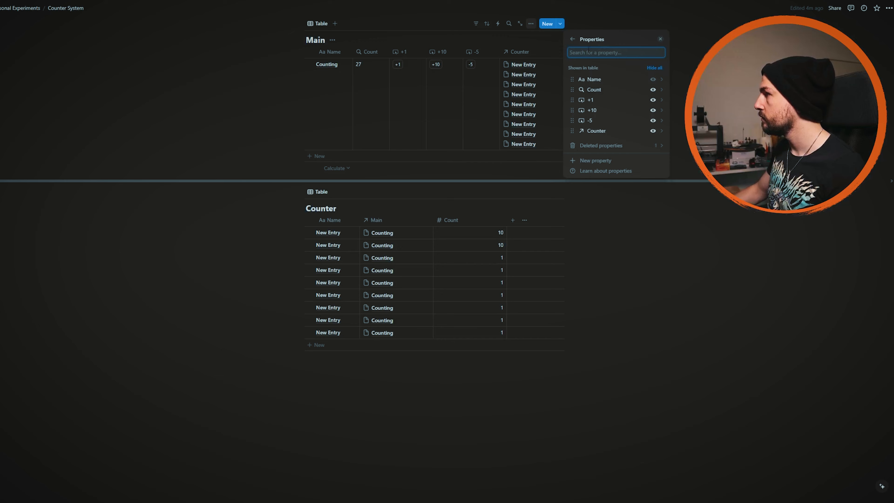
{"action": "left_click", "coordinate": [465, 63]}
{"action": "left_click", "coordinate": [469, 65]}
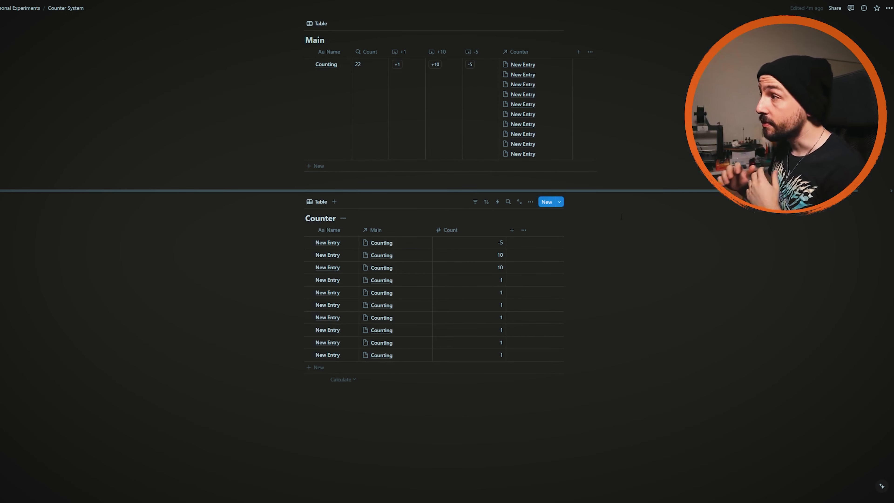
- Add a row named Counted to Main and test it by running its -5 button seven times
{"action": "left_click", "coordinate": [317, 165]}
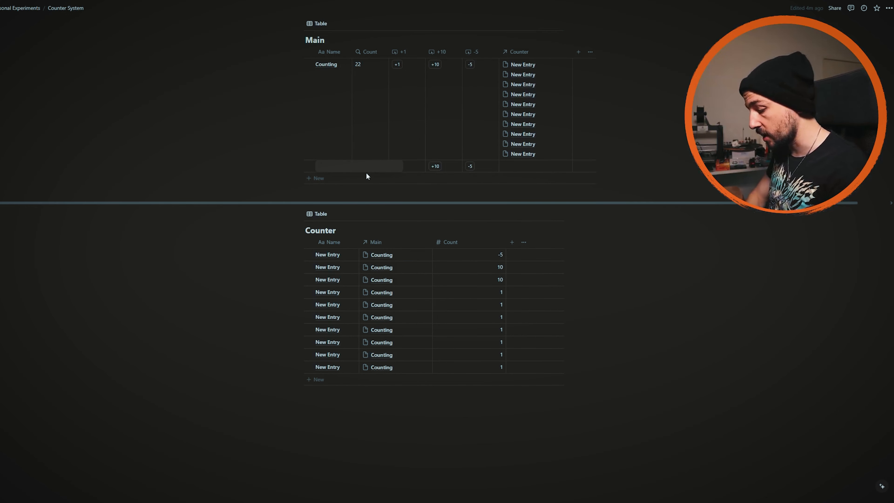
{"action": "type", "text": "Counted"}
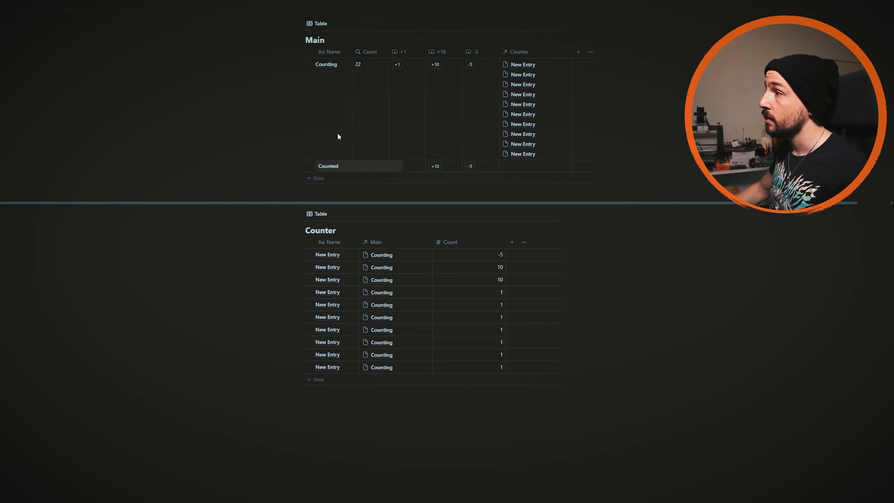
{"action": "key", "text": "Escape"}
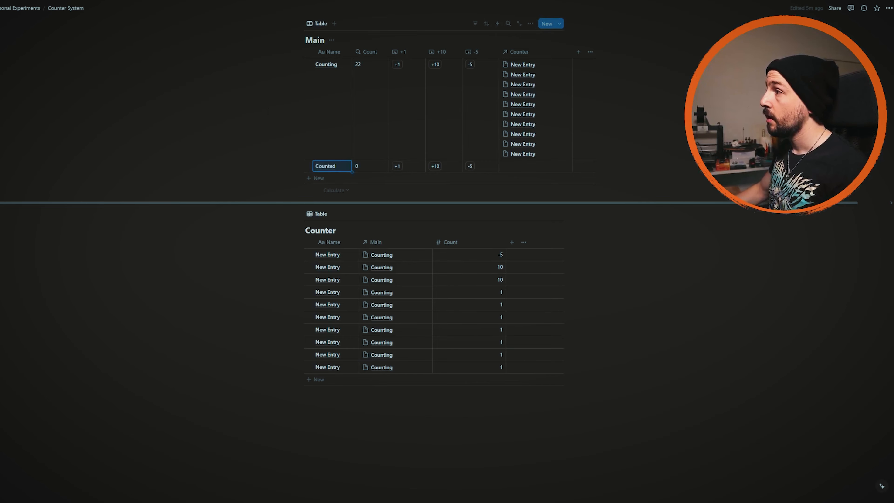
{"action": "left_click", "coordinate": [470, 166]}
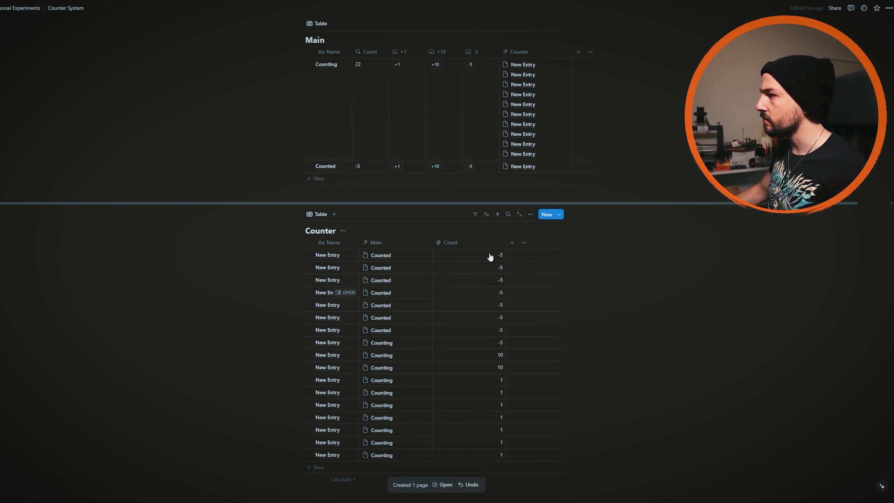